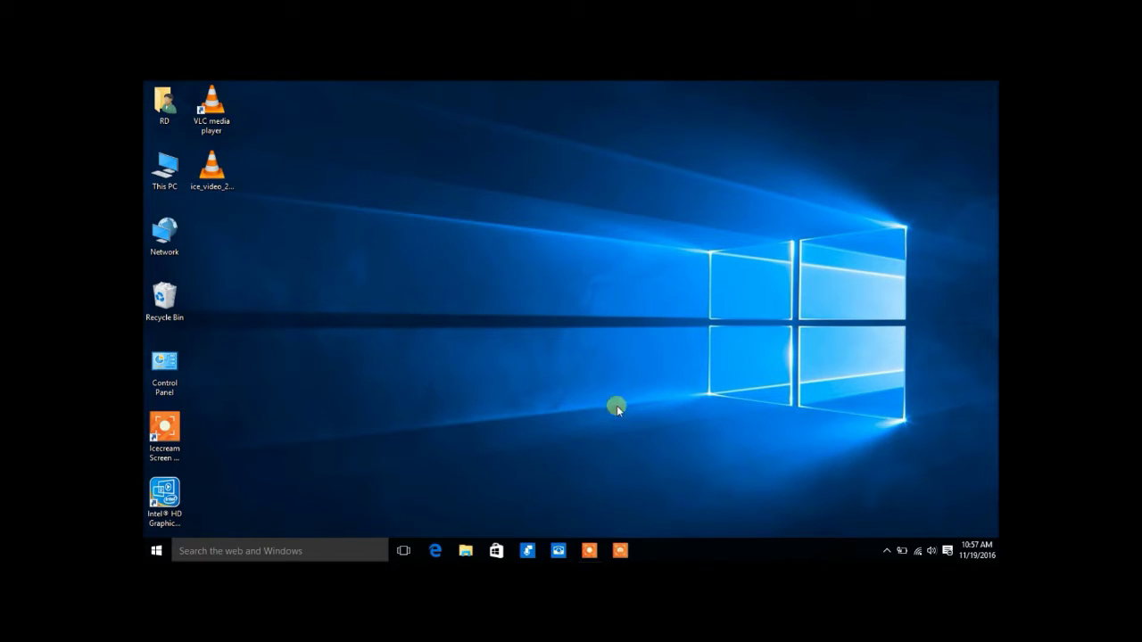
# Open the system properties of This PC to check the Windows activation status.
pyautogui.doubleClick(163, 172)
pyautogui.rightClick(478, 280)
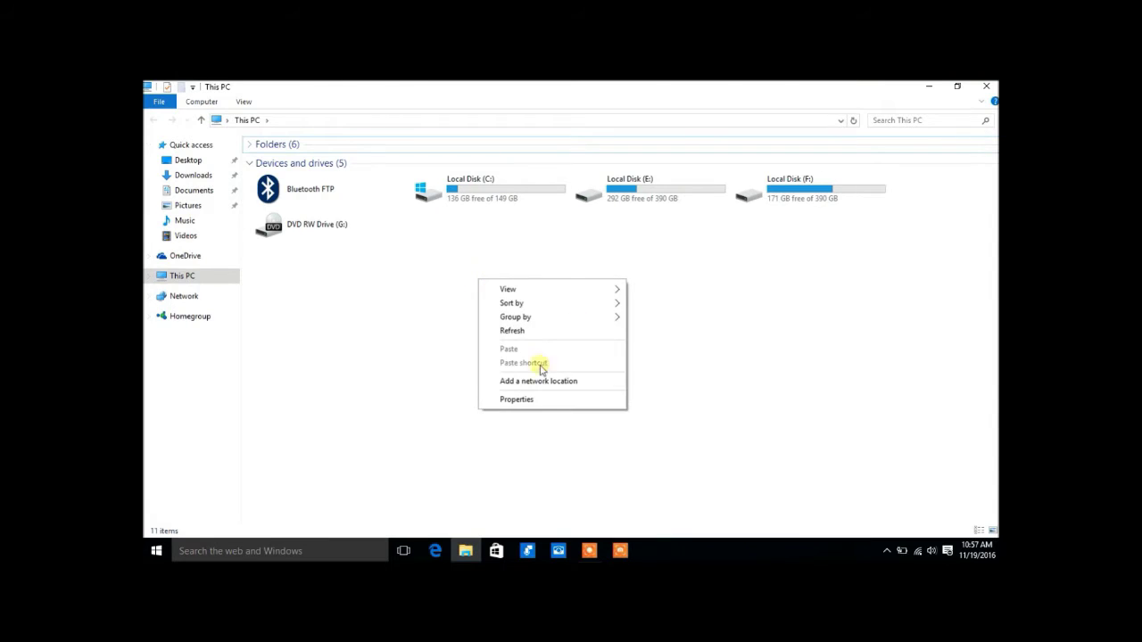
pyautogui.click(517, 399)
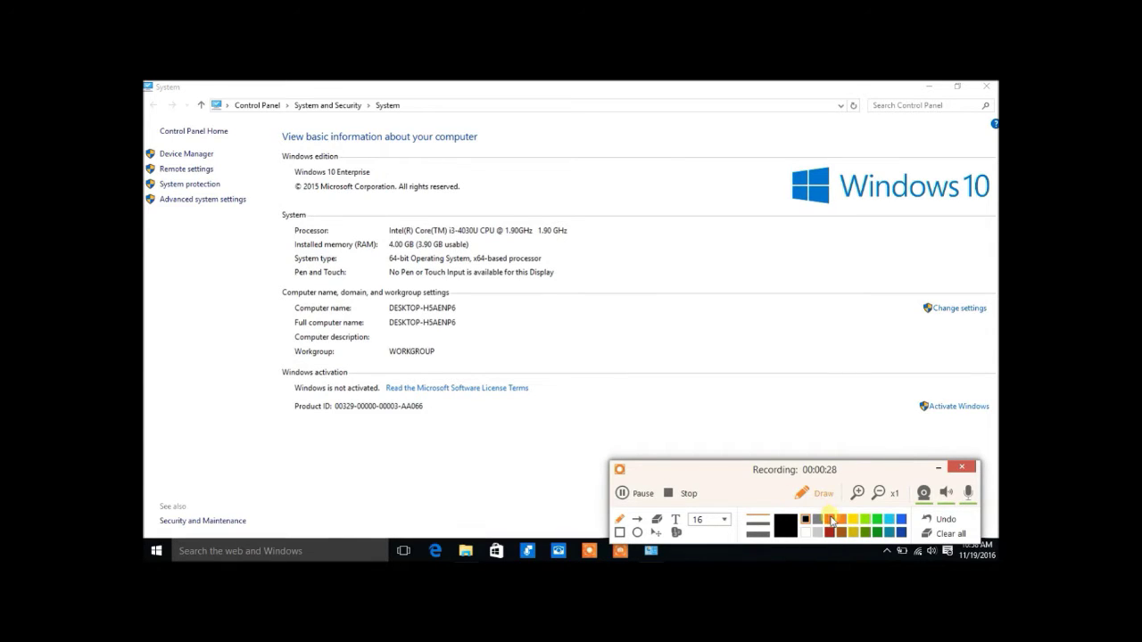
# Underline the "Windows is not activated" notice in orange with the recorder's pen and discard the annotation.
pyautogui.click(841, 520)
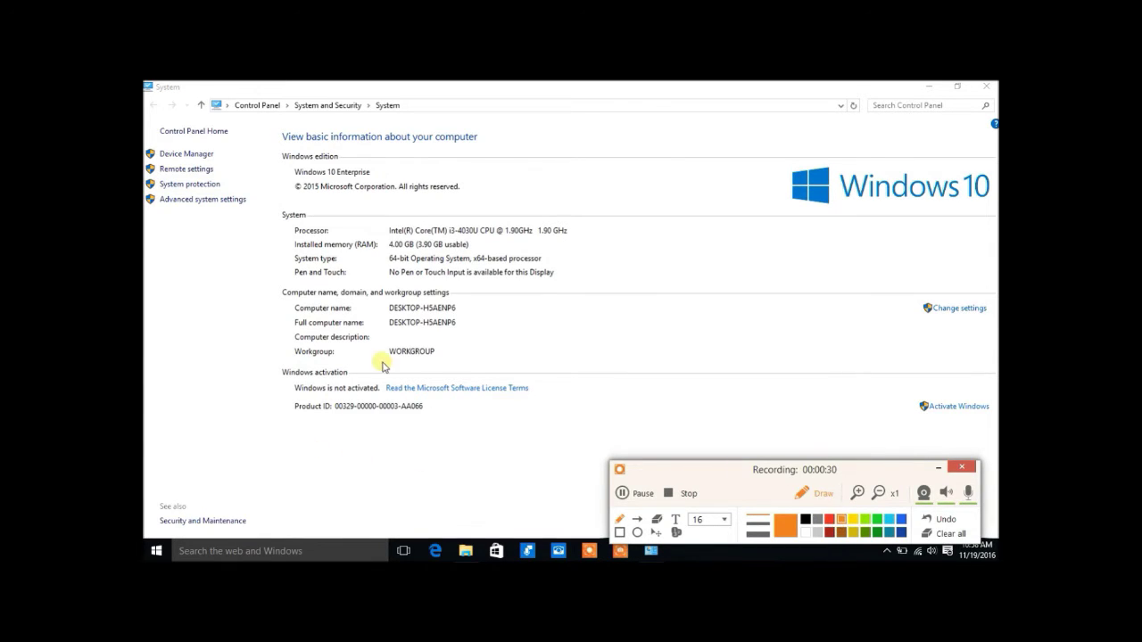
pyautogui.moveTo(290, 394); pyautogui.dragTo(371, 395)
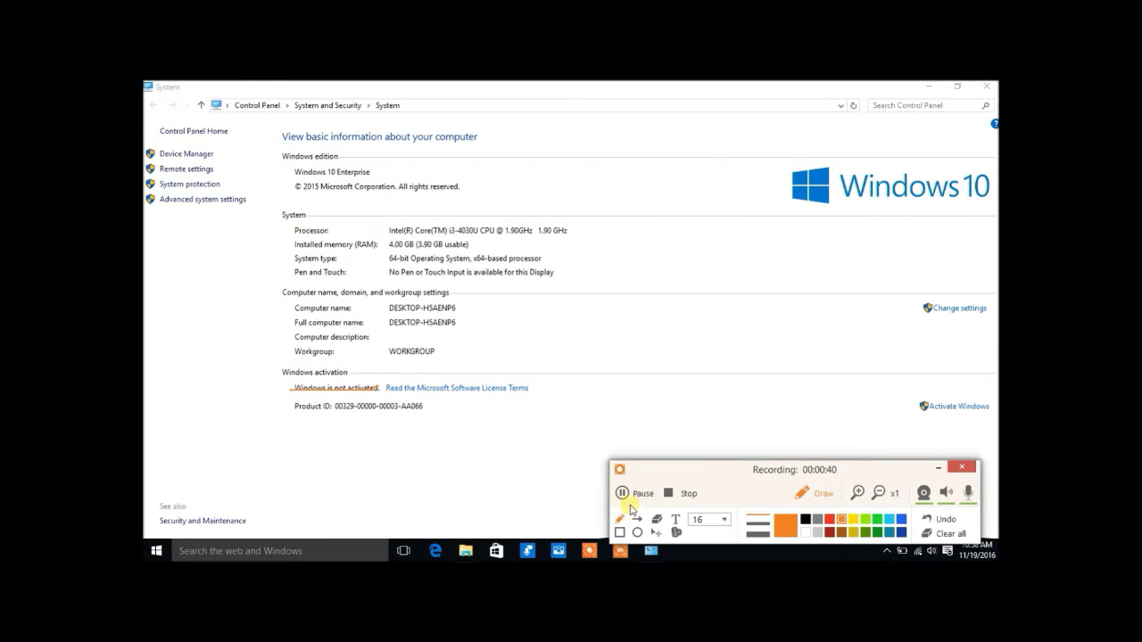
pyautogui.press('Escape')
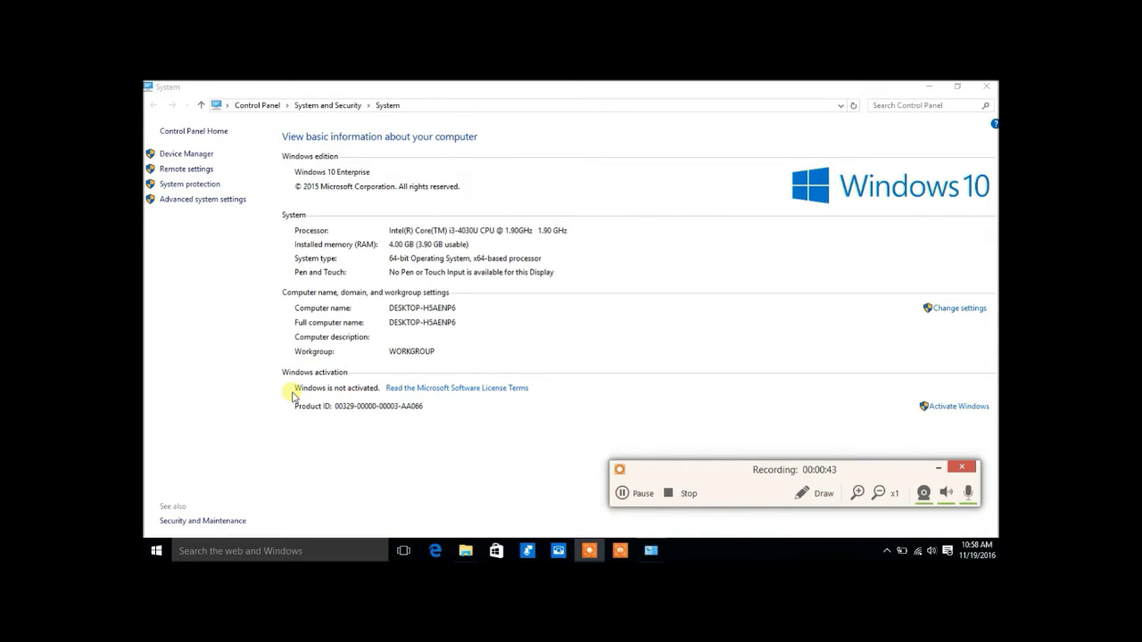
pyautogui.click(292, 396)
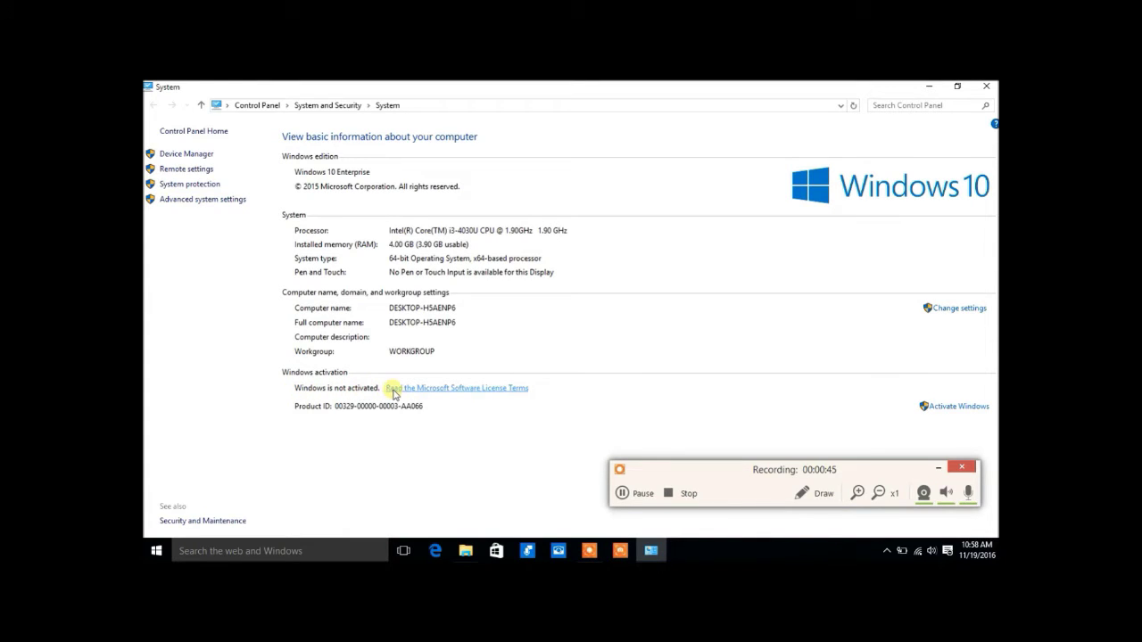
pyautogui.click(822, 497)
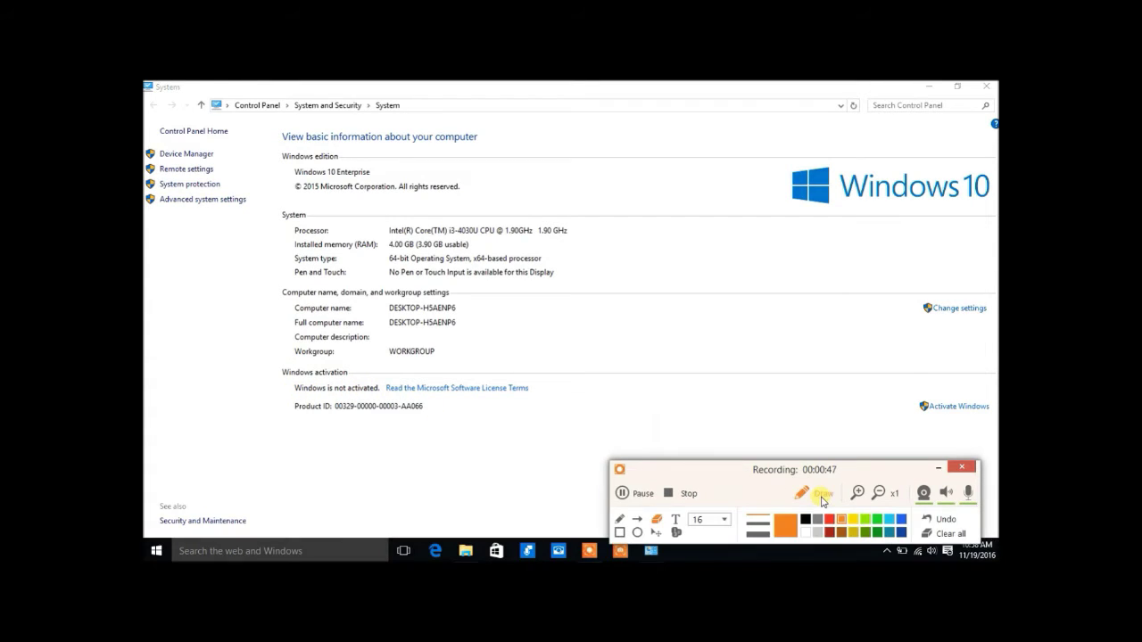
pyautogui.click(801, 492)
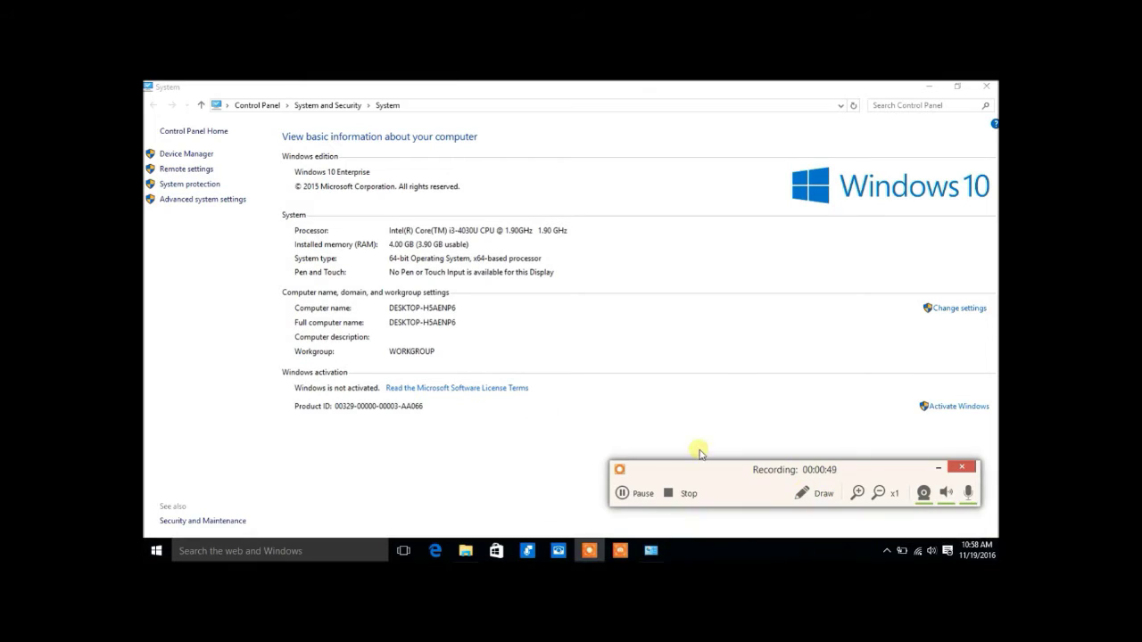
pyautogui.click(295, 402)
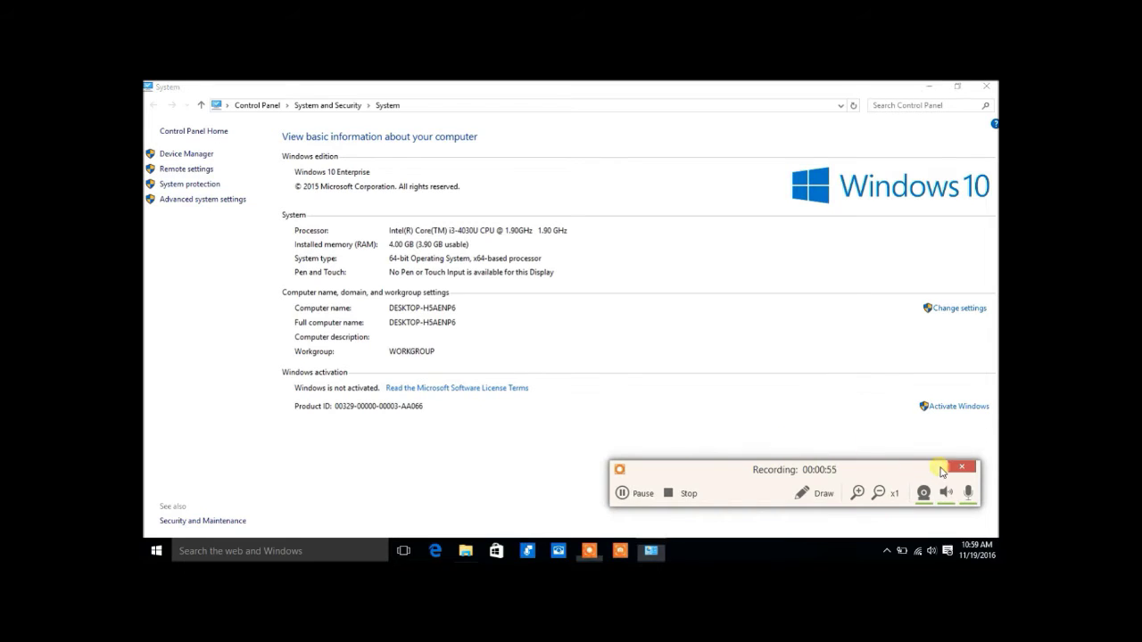
pyautogui.click(938, 468)
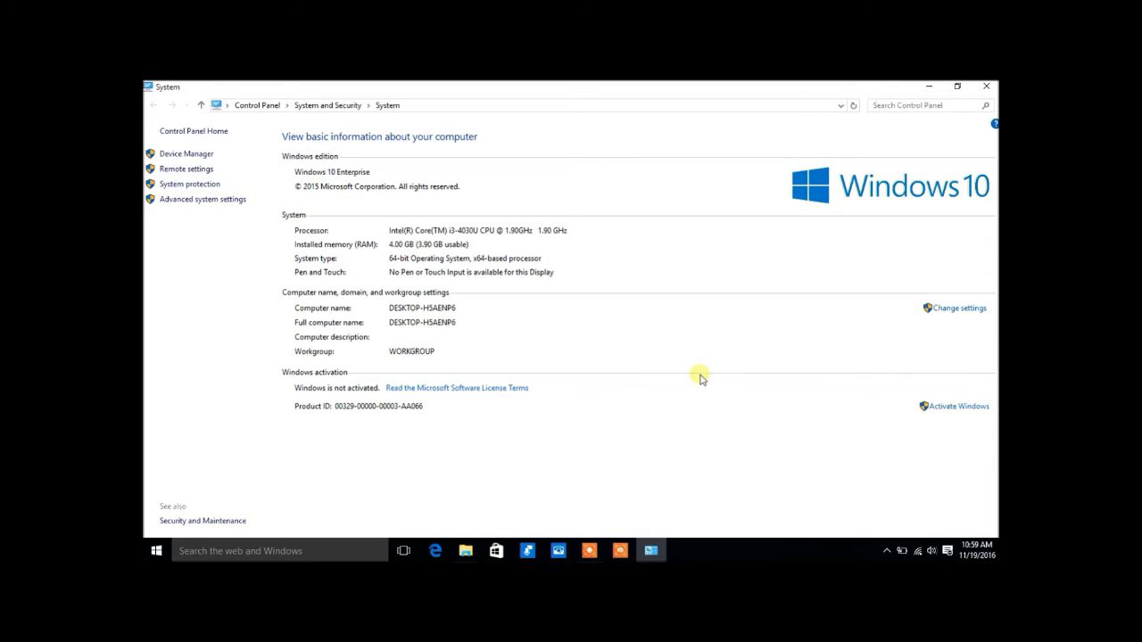
# Close the System window and show the WinRAR installers in the COMPRESSED folder within the software folder on Local Disk (F:).
pyautogui.click(986, 86)
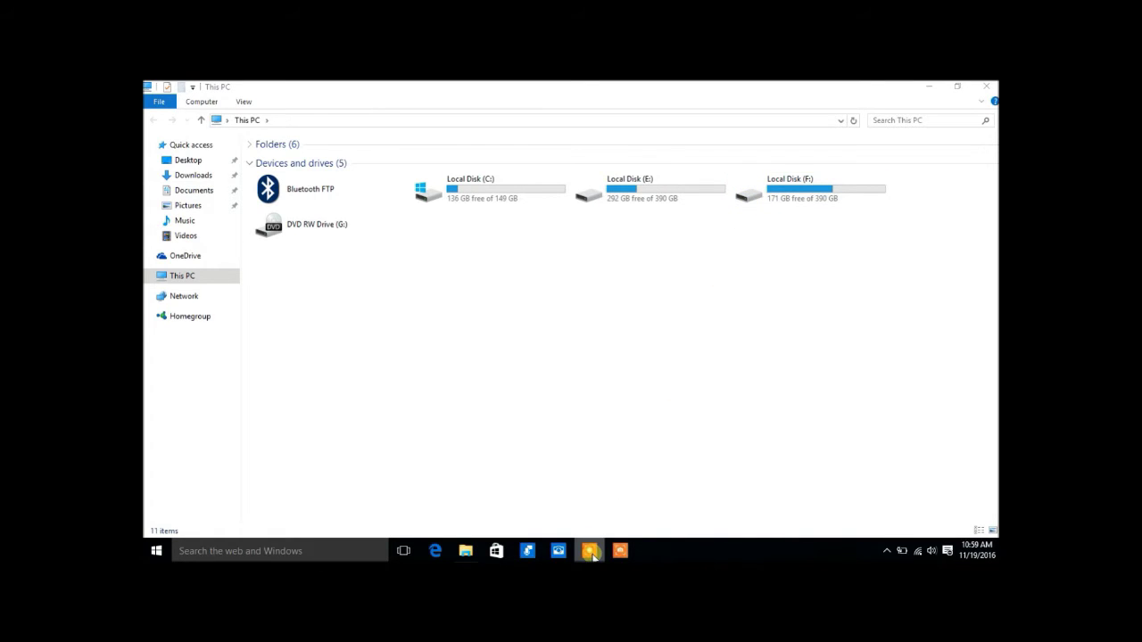
pyautogui.click(589, 551)
pyautogui.click(611, 377)
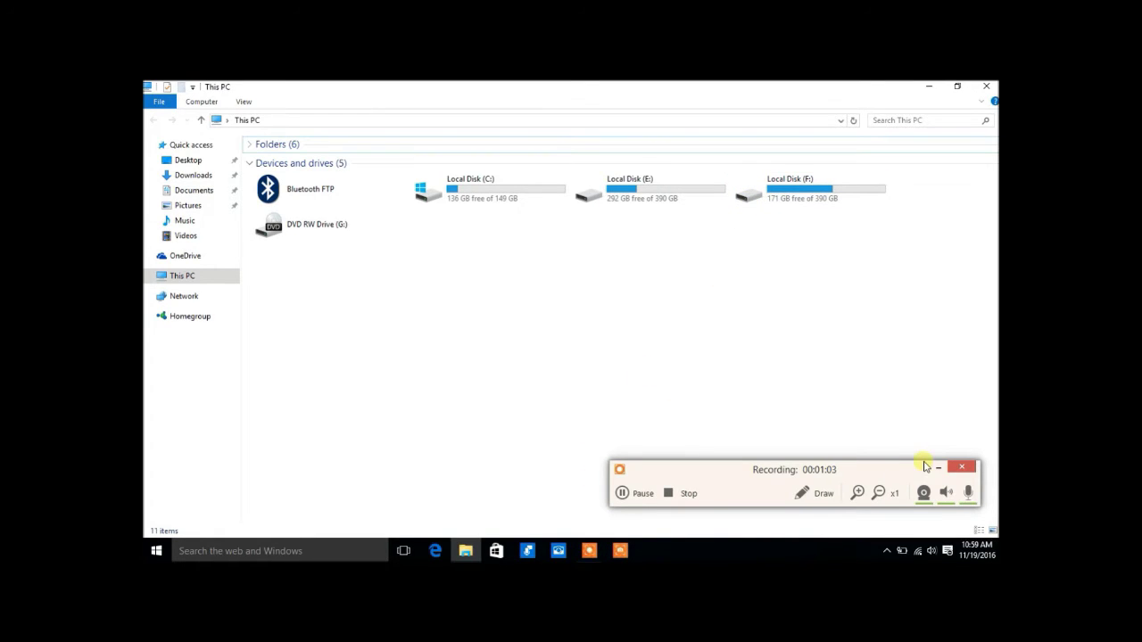
pyautogui.click(936, 467)
pyautogui.doubleClick(825, 204)
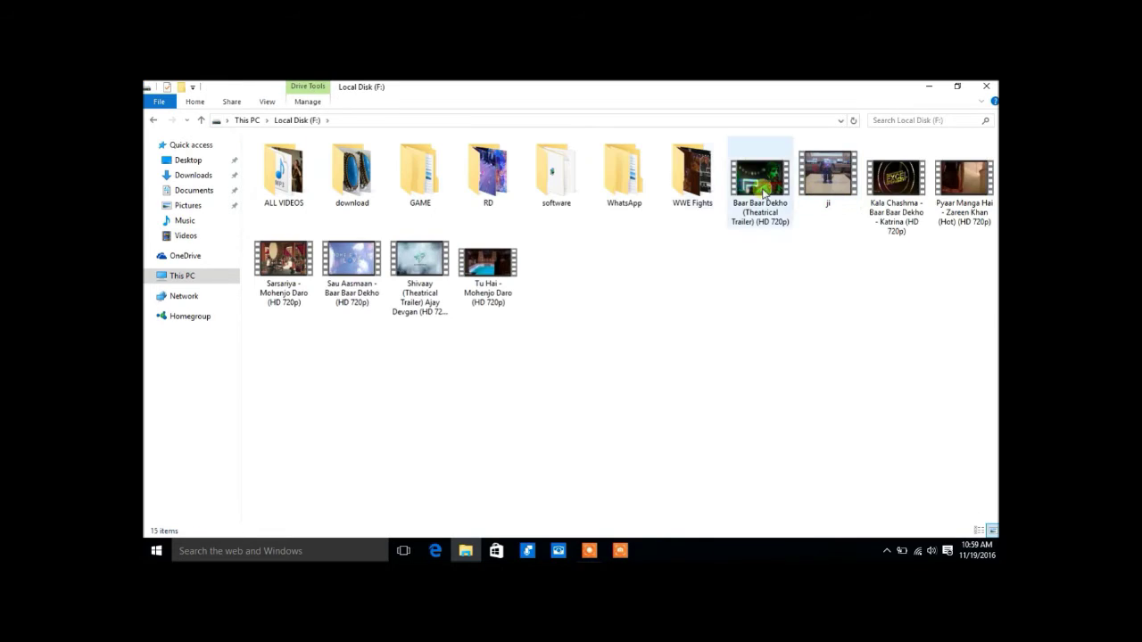
pyautogui.doubleClick(553, 193)
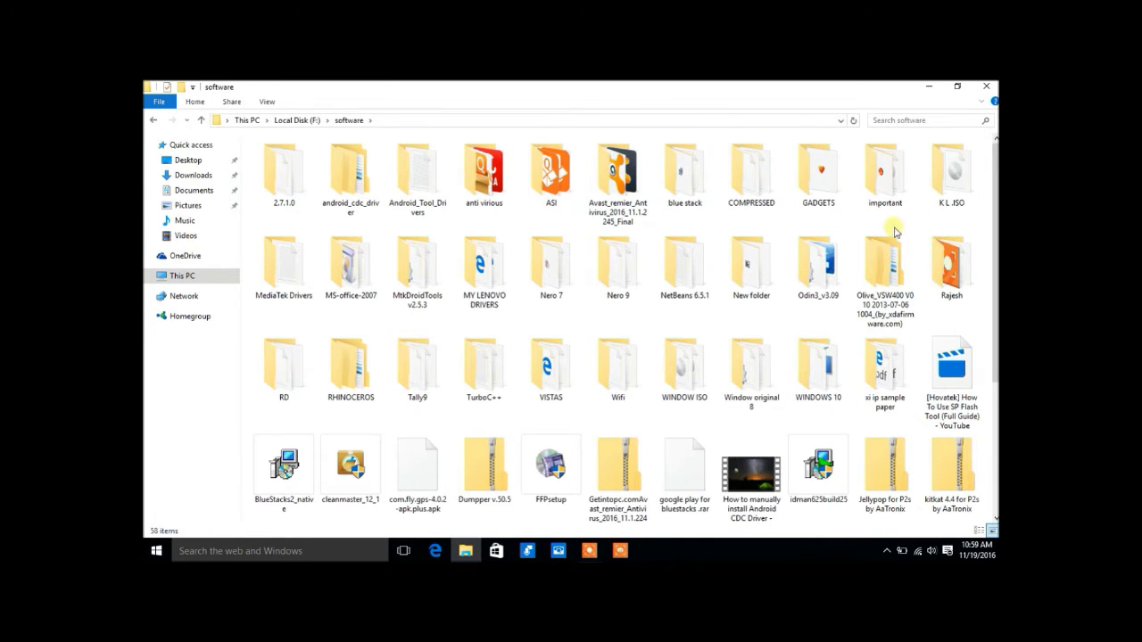
pyautogui.doubleClick(751, 174)
pyautogui.moveTo(995, 195); pyautogui.dragTo(995, 419)
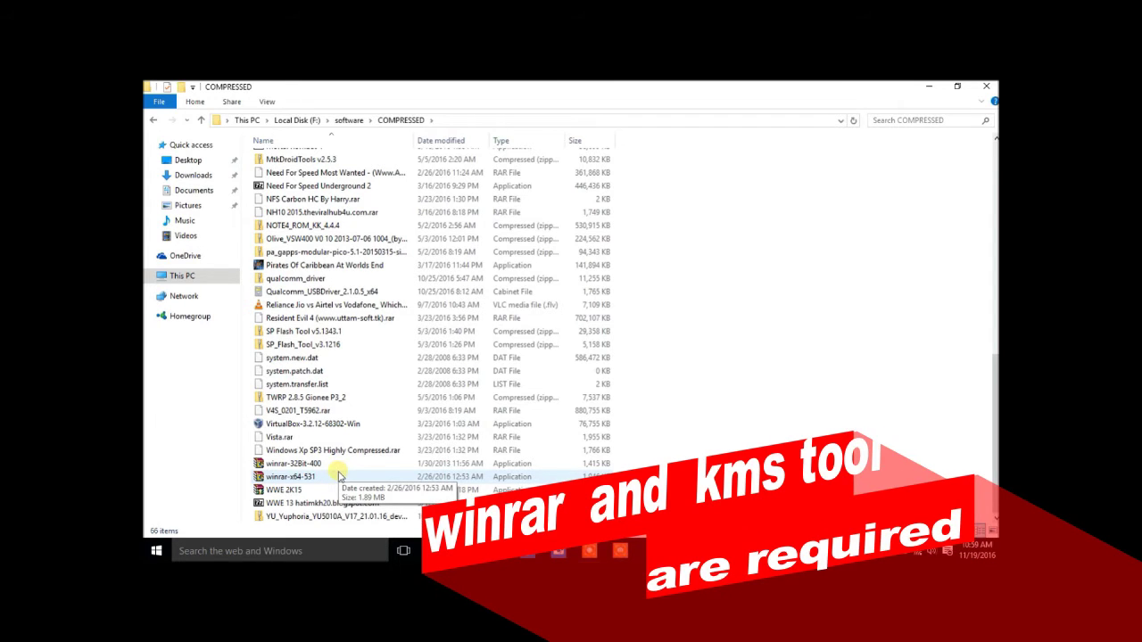
# Install WinRAR from winrar-x64-531 with the default file associations and close the WinRAR shortcuts folder.
pyautogui.doubleClick(319, 476)
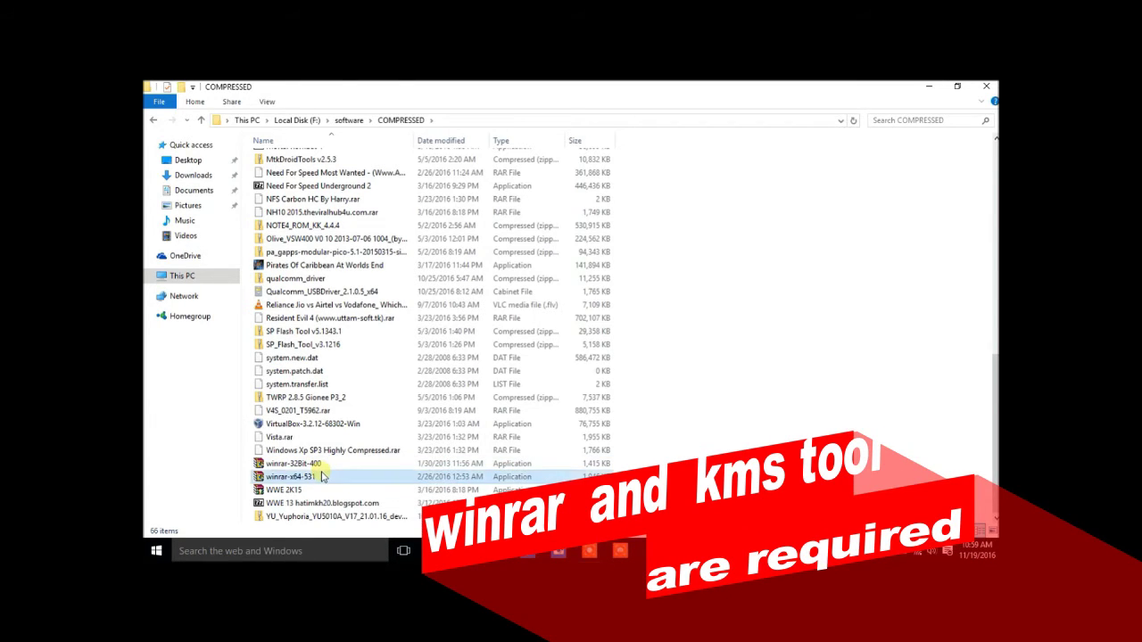
pyautogui.click(614, 346)
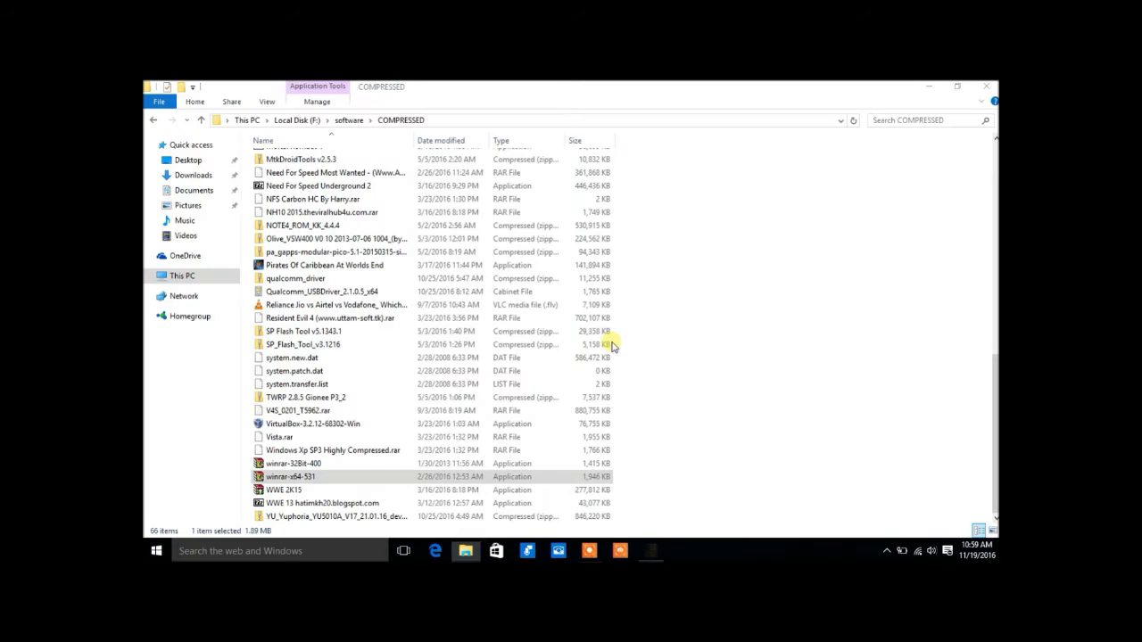
pyautogui.click(519, 441)
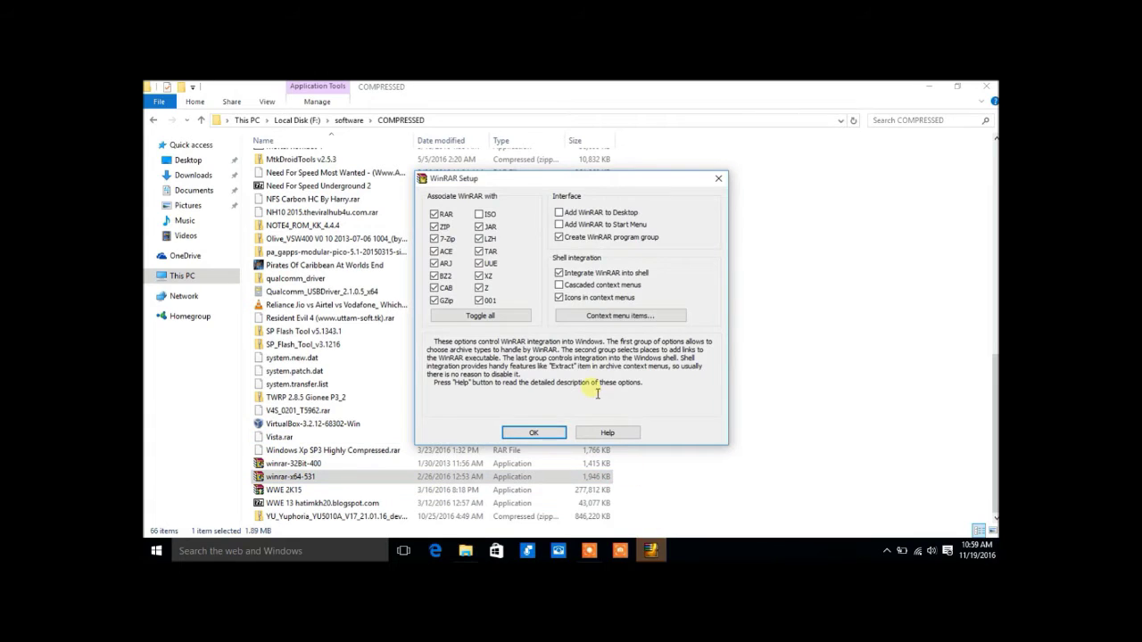
pyautogui.click(527, 435)
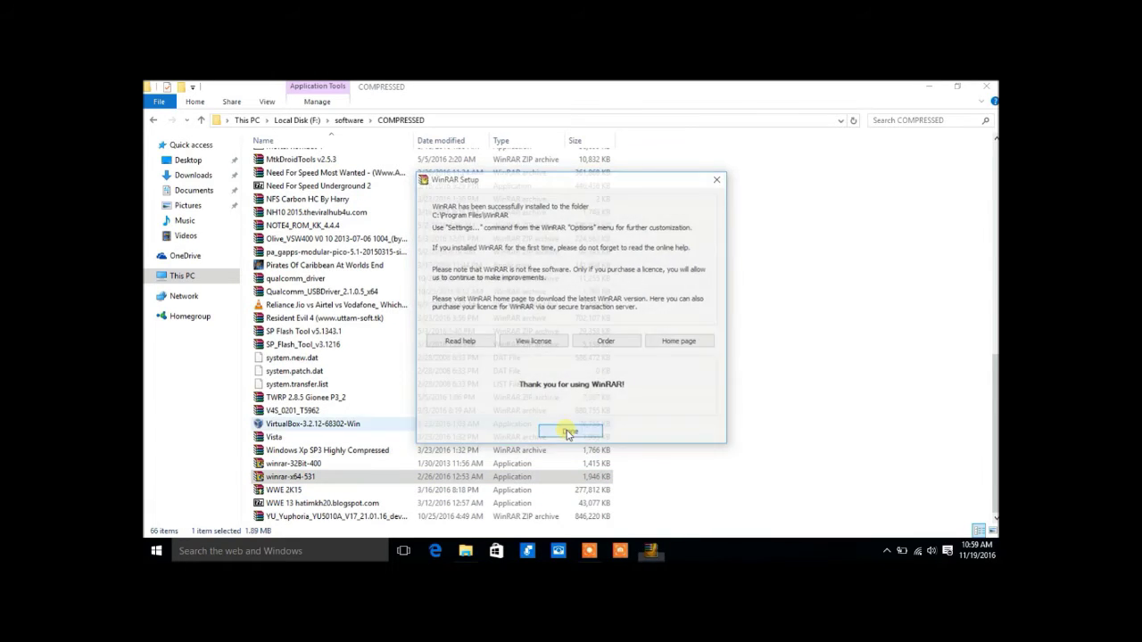
pyautogui.click(565, 431)
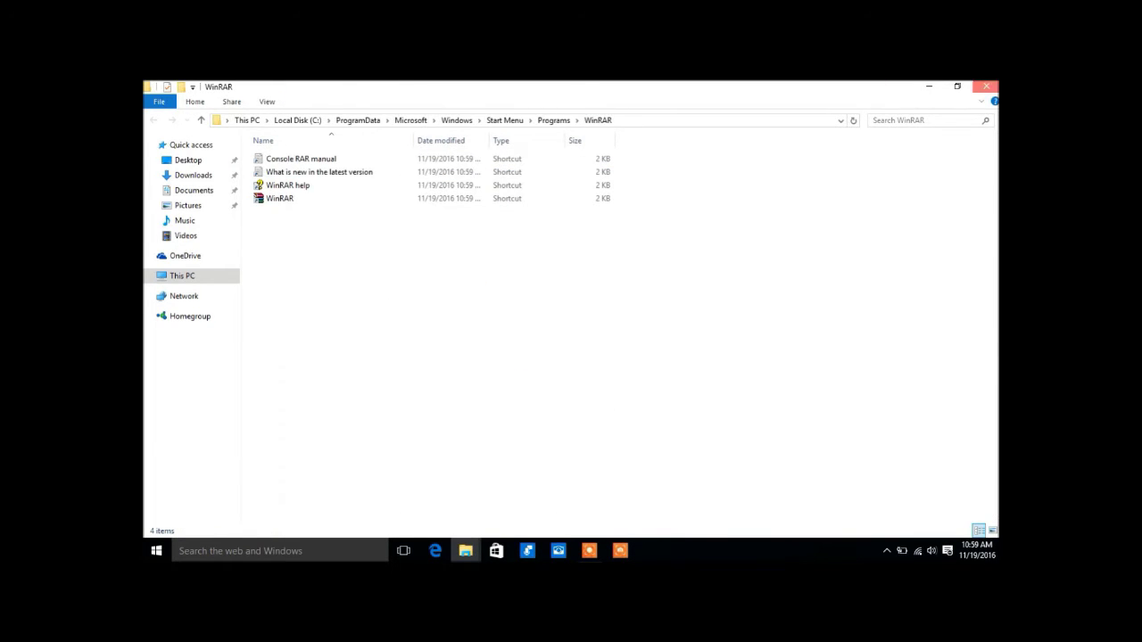
pyautogui.click(986, 86)
# Look through the software folder on Local Disk (F:) and its important subfolder for the KMS tool archive.
pyautogui.click(155, 120)
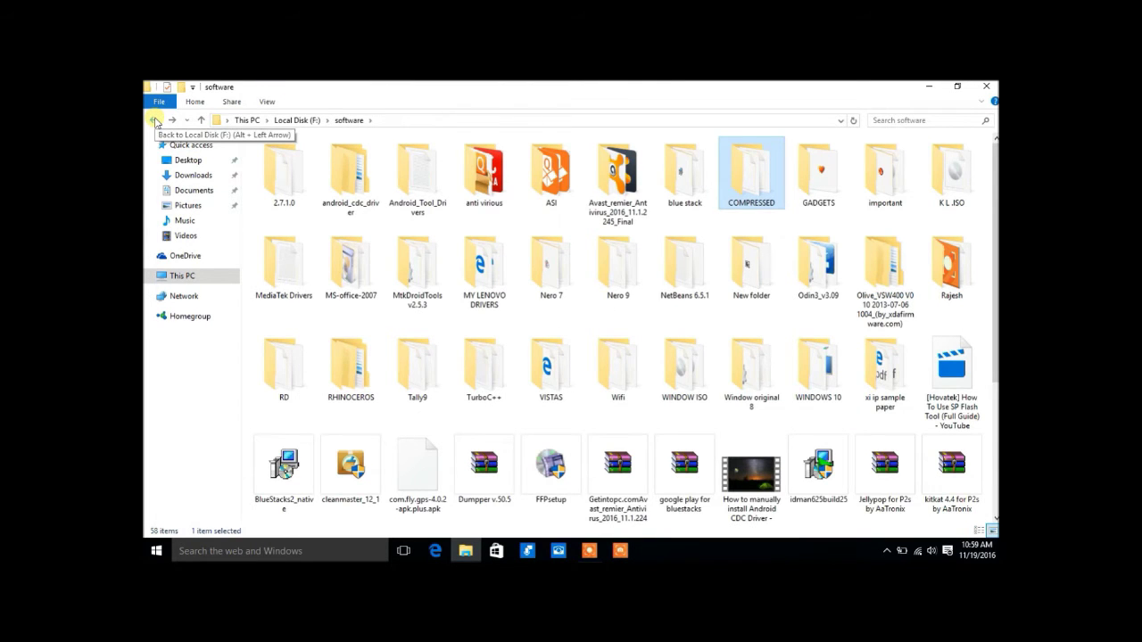
pyautogui.click(156, 121)
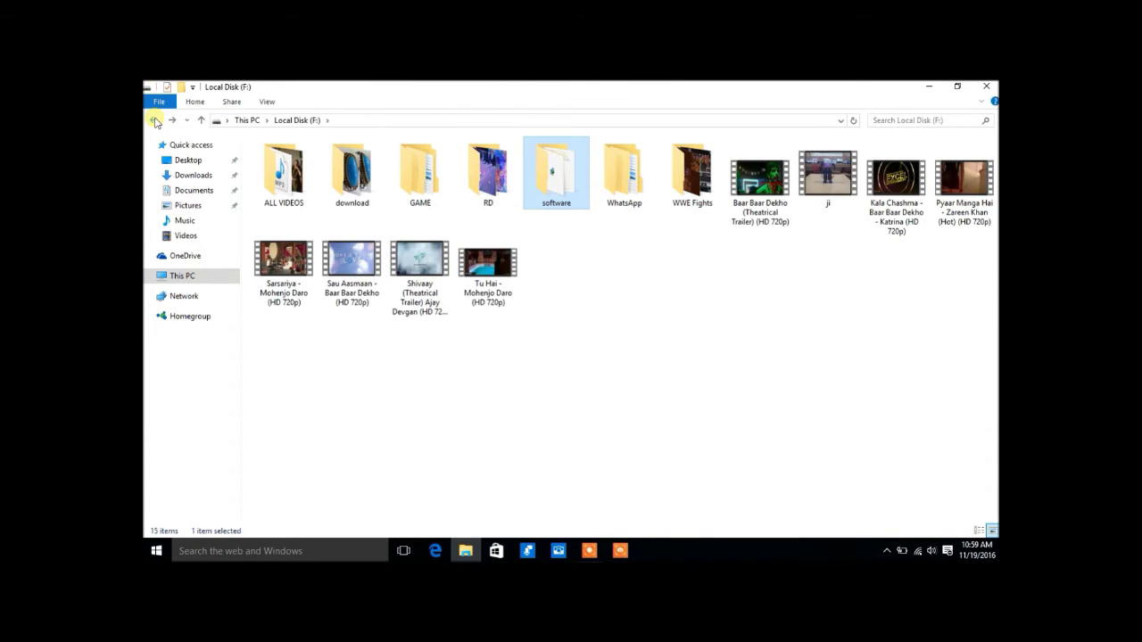
pyautogui.doubleClick(553, 170)
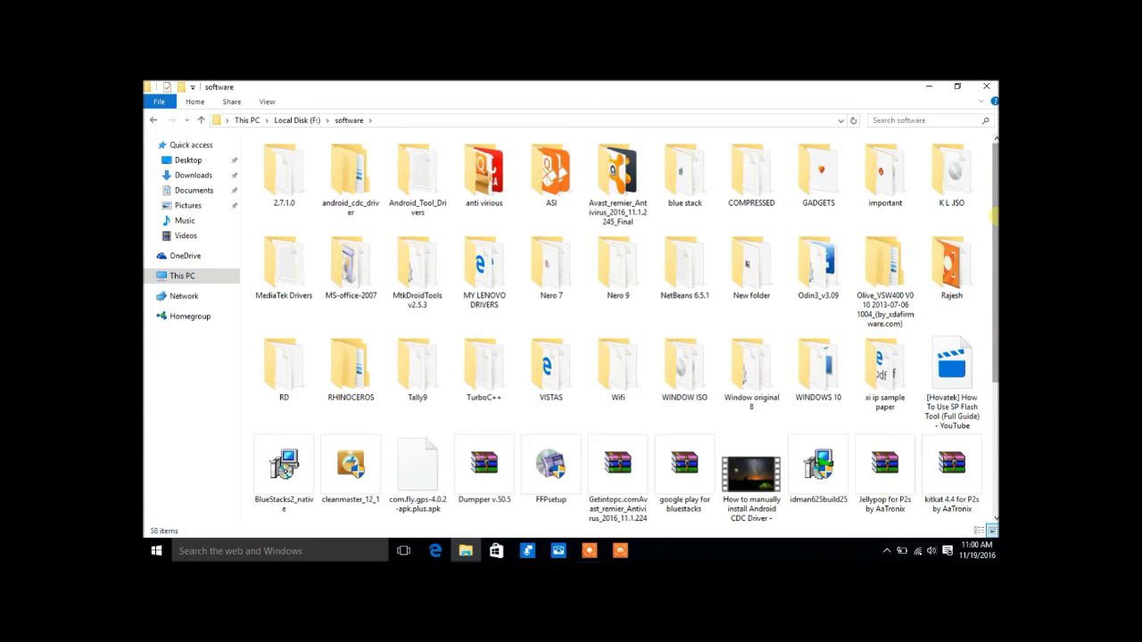
pyautogui.scroll(-3, 992, 210)
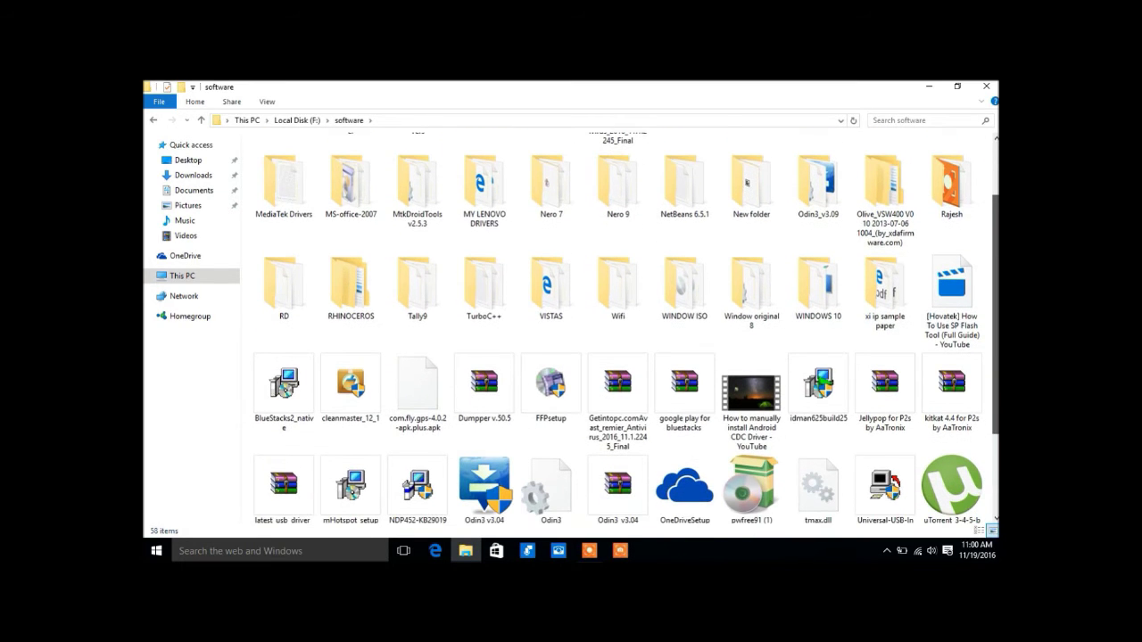
pyautogui.scroll(-1, 992, 268)
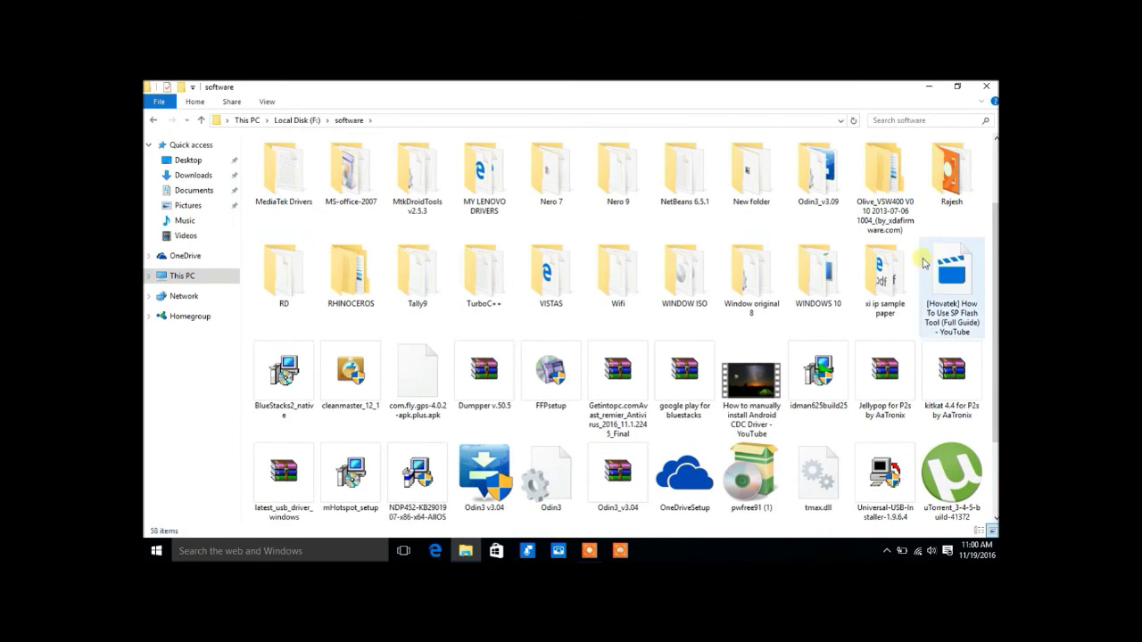
pyautogui.scroll(1, 995, 280)
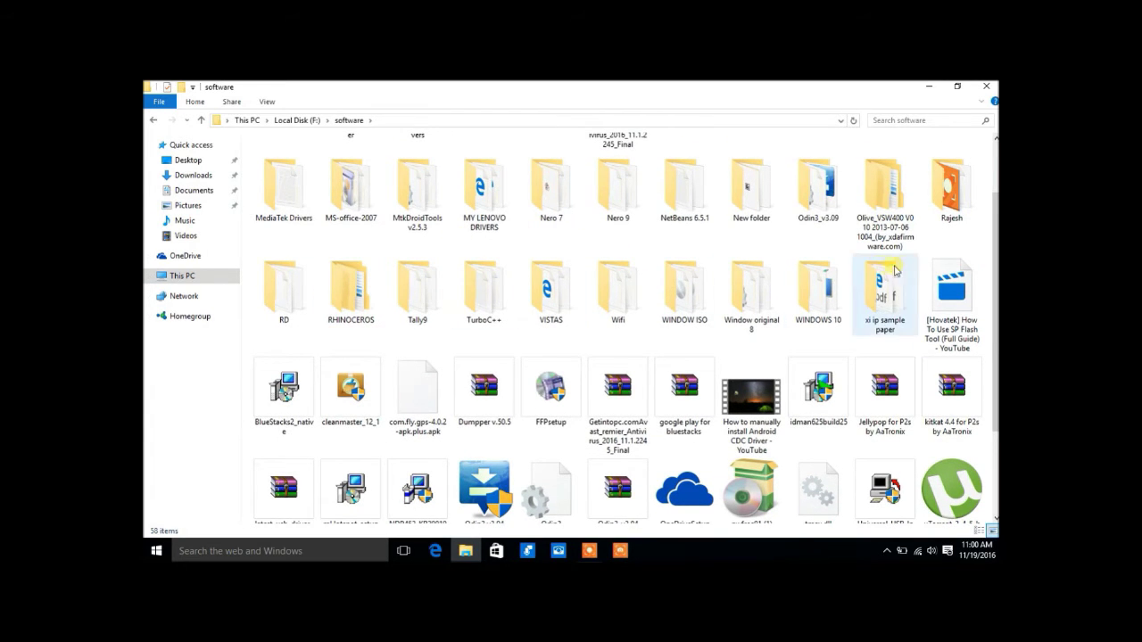
pyautogui.scroll(2, 998, 257)
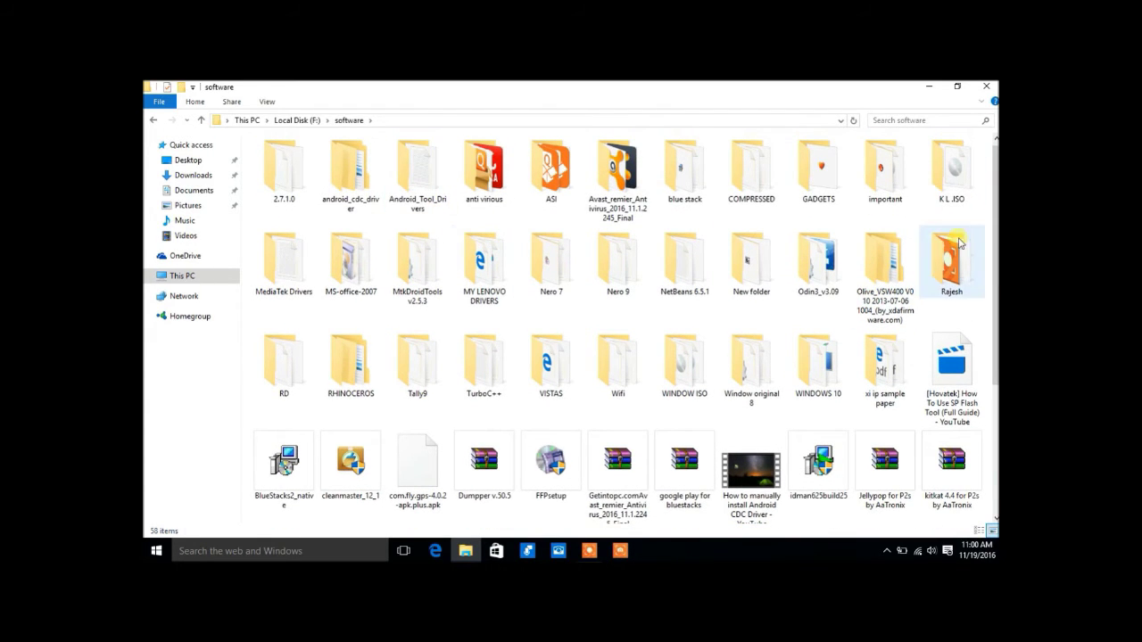
pyautogui.doubleClick(907, 188)
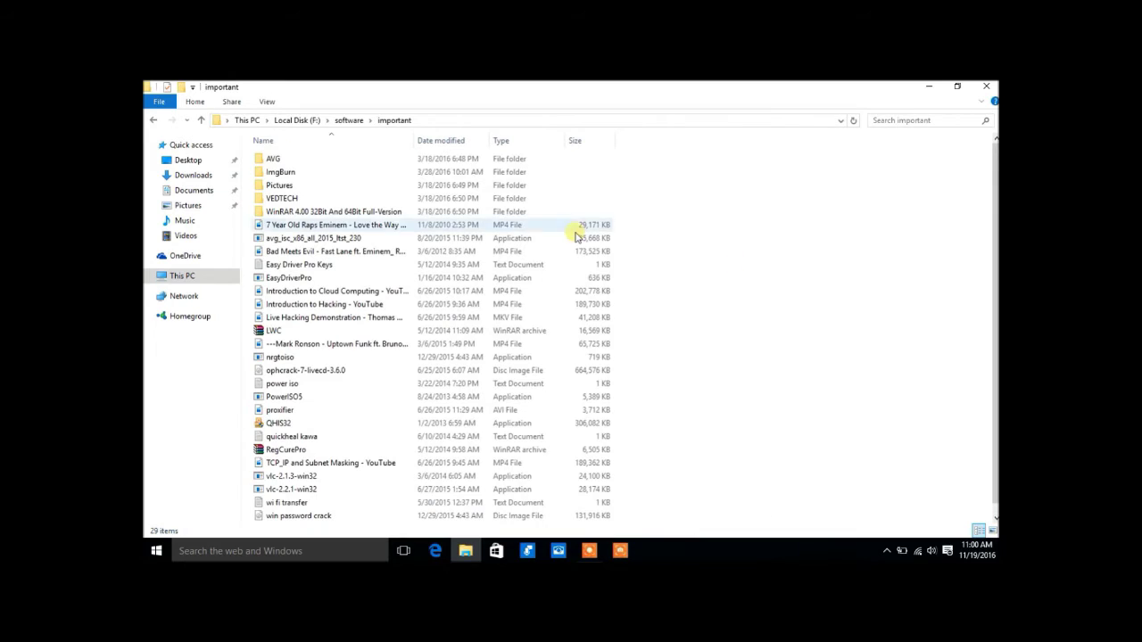
pyautogui.click(154, 120)
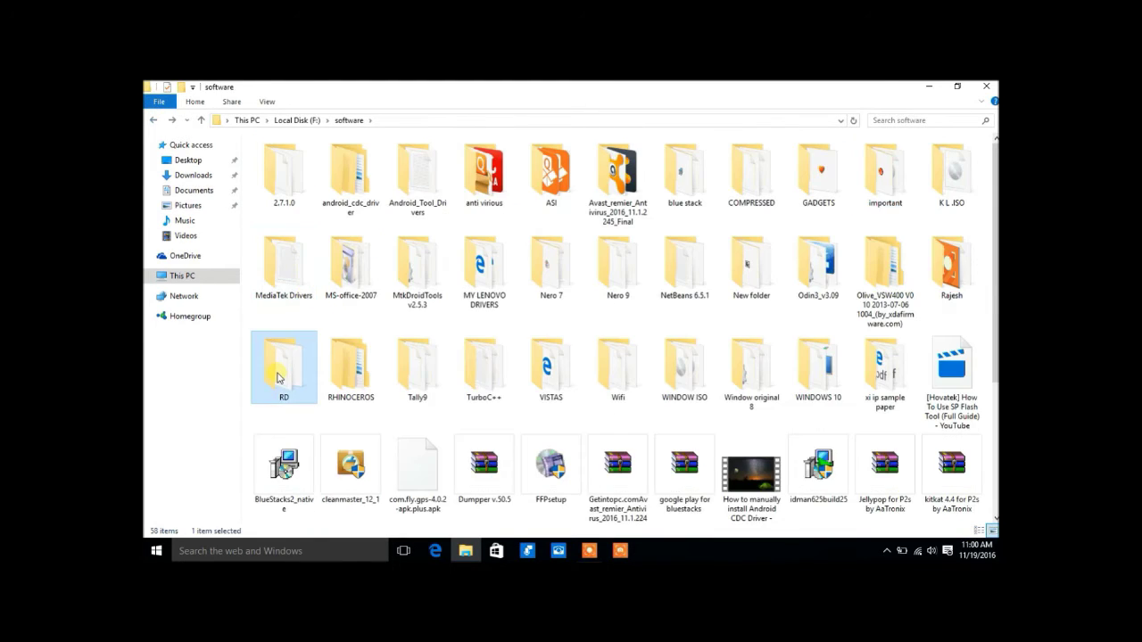
# Open the Win10_KMS_Auto_Lite archive in the RD folder and run KMSAuto.exe from its KMS Auto Lite folder.
pyautogui.doubleClick(270, 357)
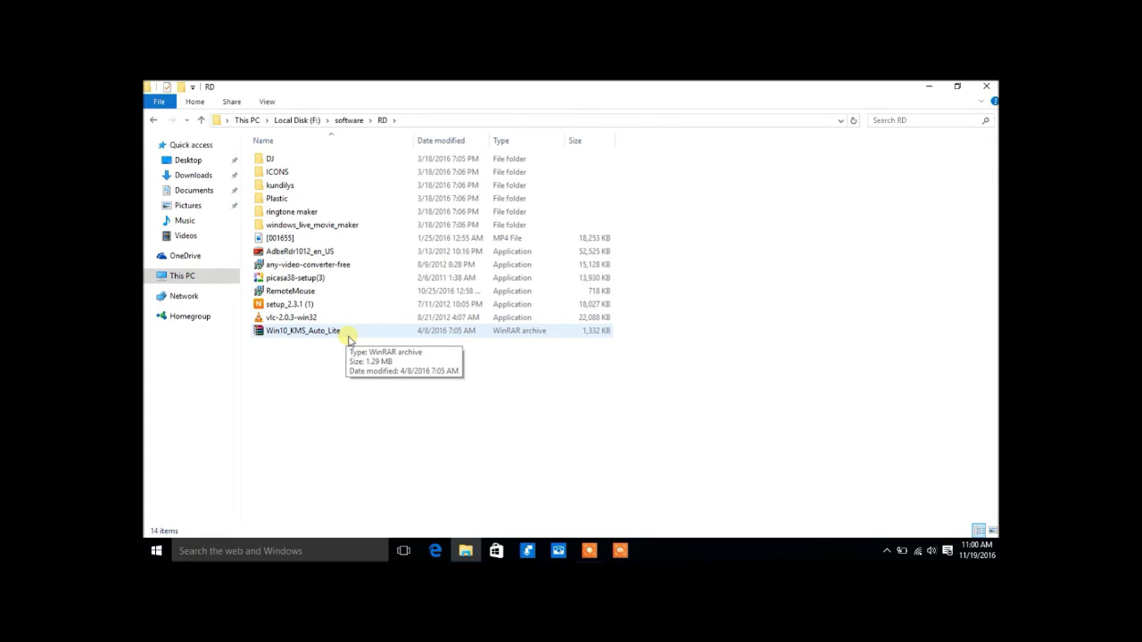
pyautogui.doubleClick(347, 334)
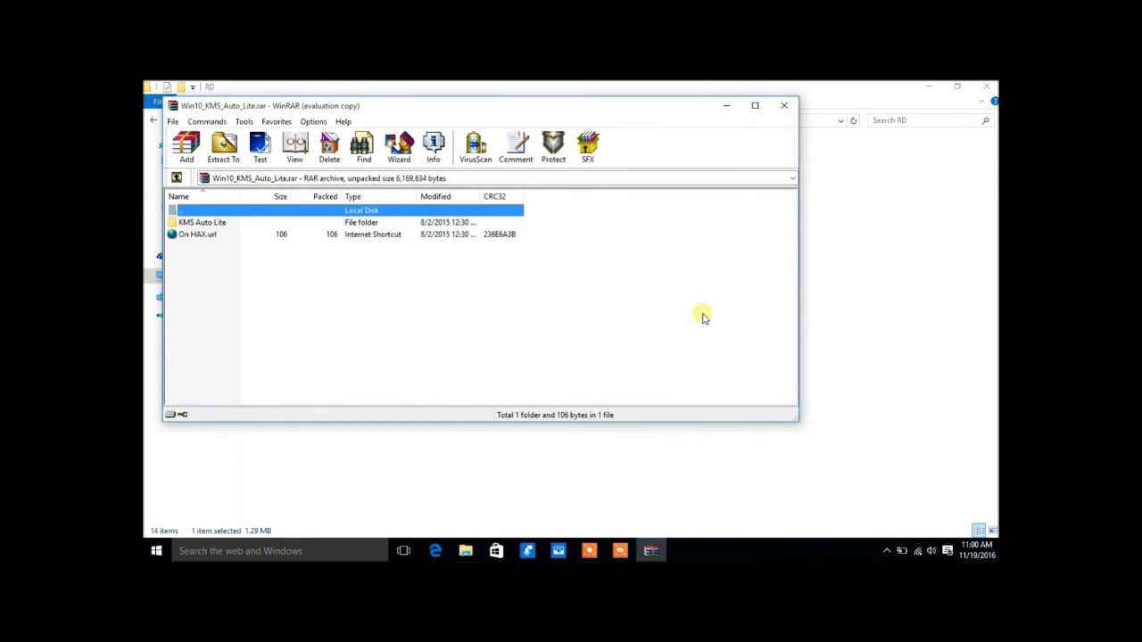
pyautogui.moveTo(657, 107); pyautogui.dragTo(714, 163)
pyautogui.click(398, 277)
pyautogui.doubleClick(398, 277)
pyautogui.doubleClick(408, 275)
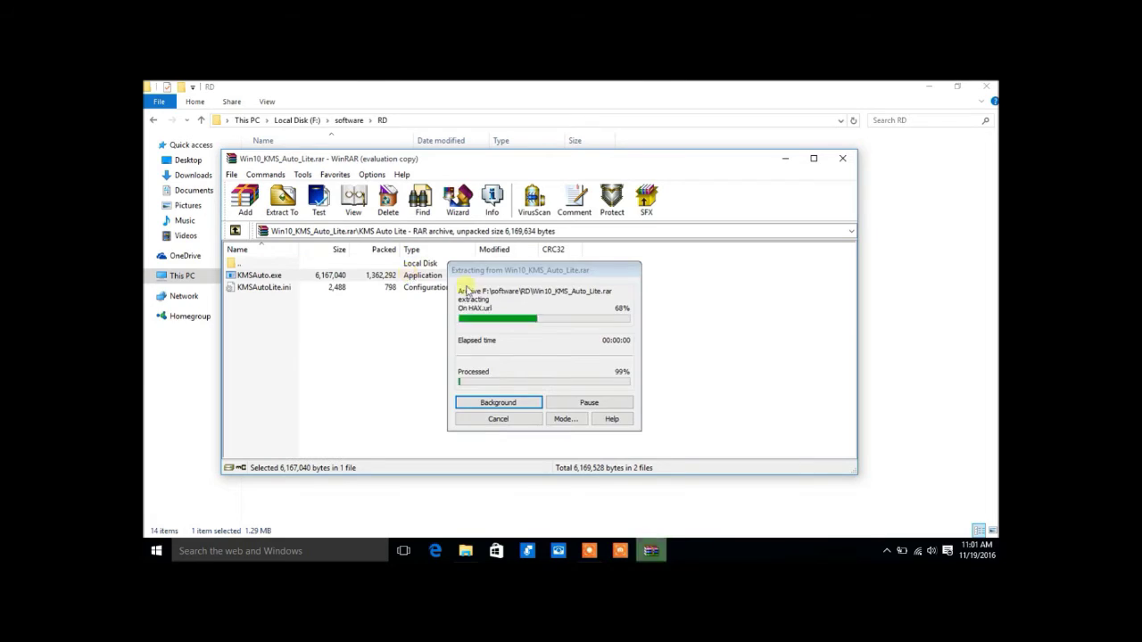
pyautogui.click(625, 339)
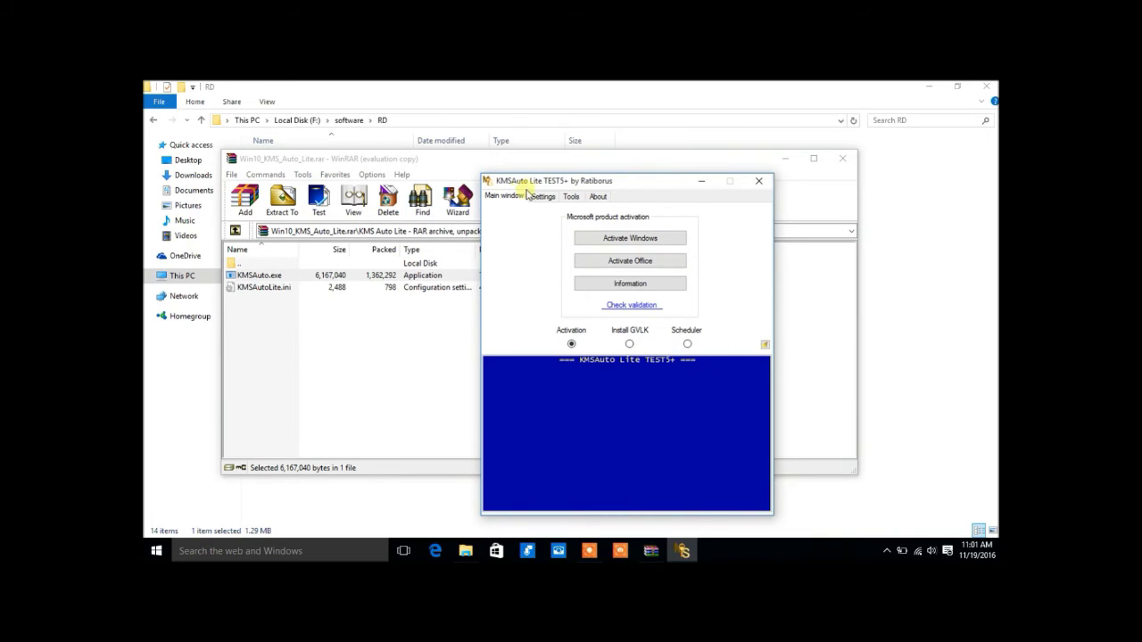
# Run the Windows activation and the Office activation in KMSAuto Lite.
pyautogui.click(629, 238)
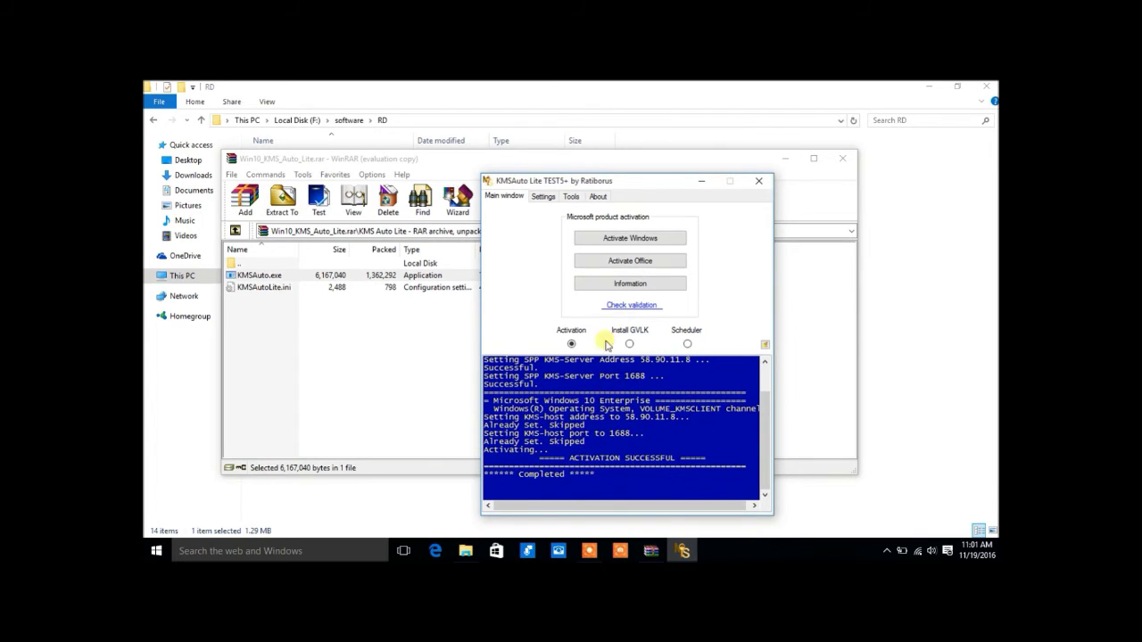
pyautogui.click(626, 263)
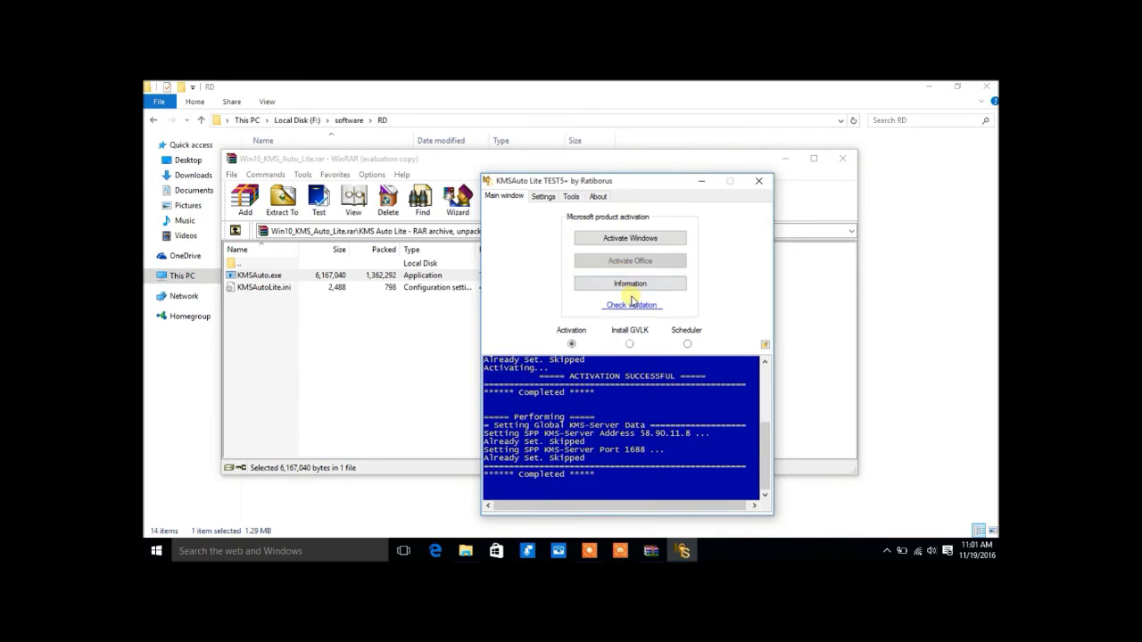
# Display the license information in KMSAuto Lite and install the Windows and Office GVLK keys.
pyautogui.click(635, 284)
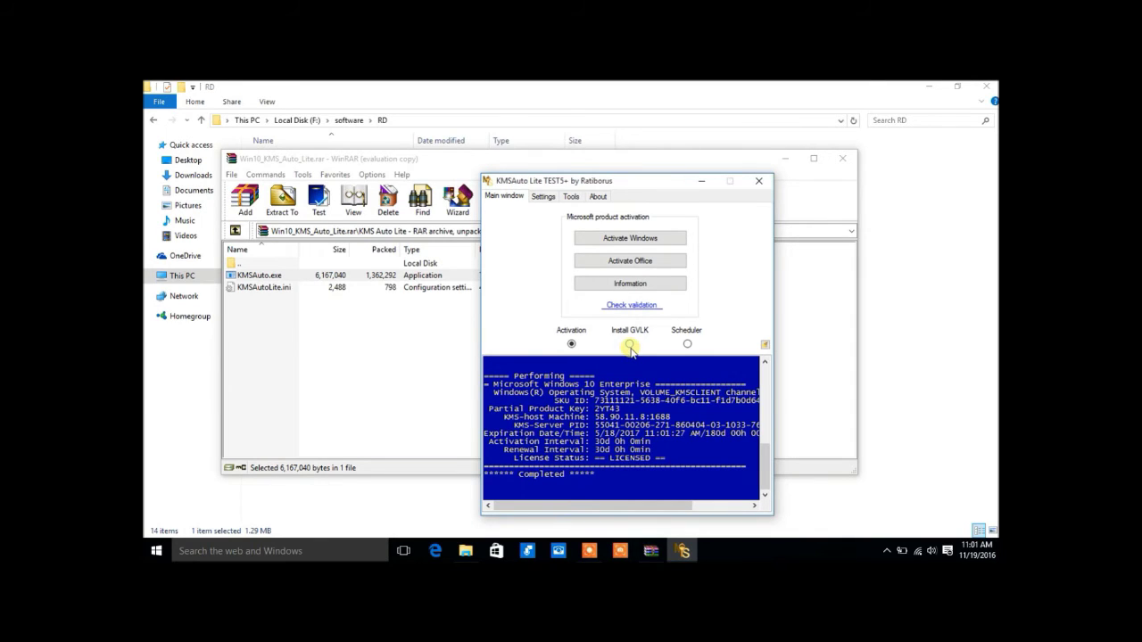
pyautogui.click(630, 344)
pyautogui.click(691, 248)
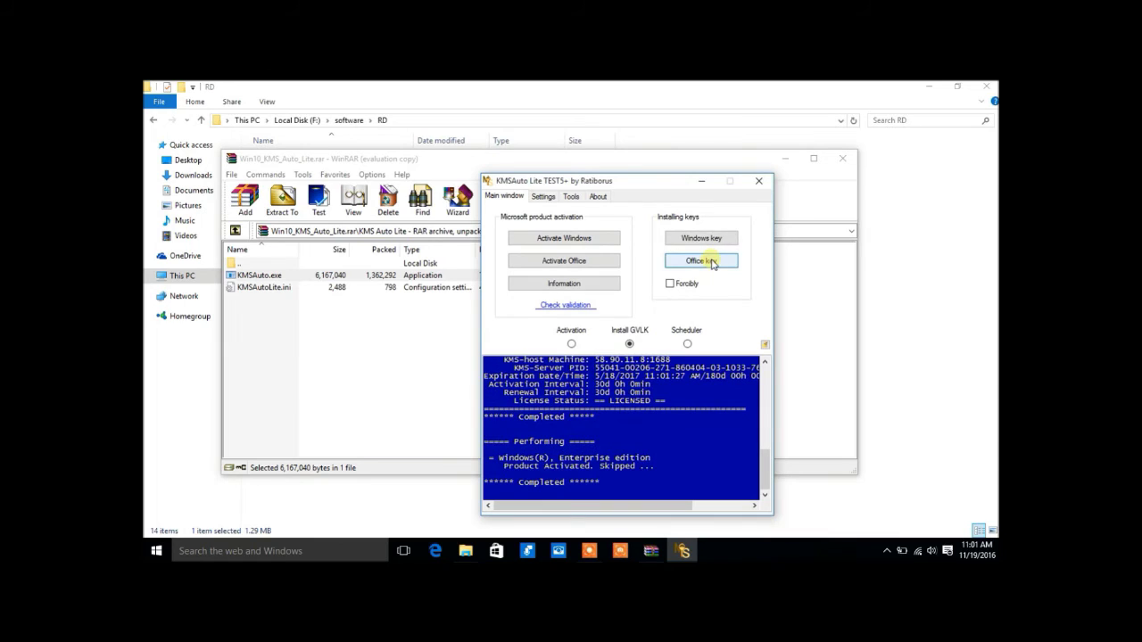
pyautogui.click(711, 263)
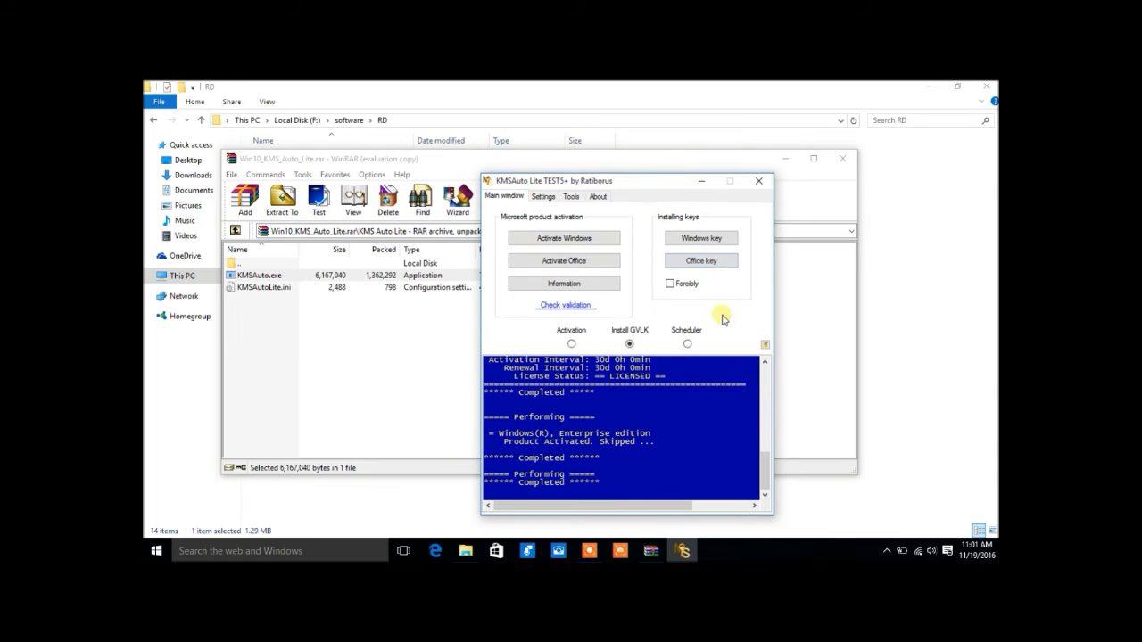
# Create the Windows and Office reactivation tasks in the KMSAuto Lite scheduler and delete the scheduled tasks again.
pyautogui.click(688, 344)
pyautogui.click(699, 241)
pyautogui.click(707, 262)
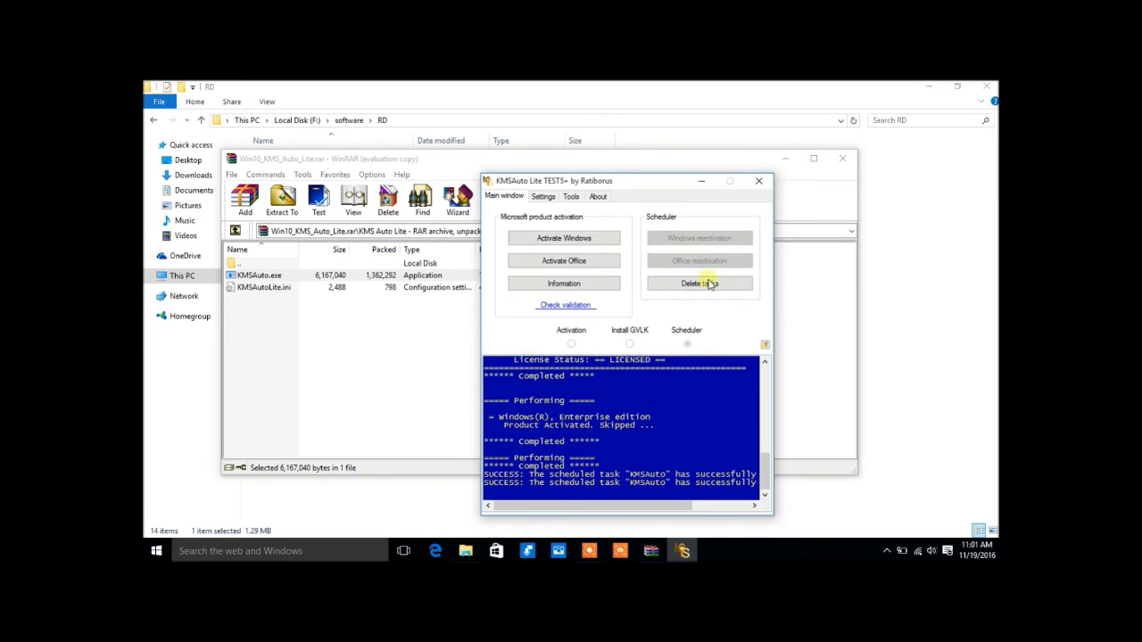
pyautogui.click(708, 285)
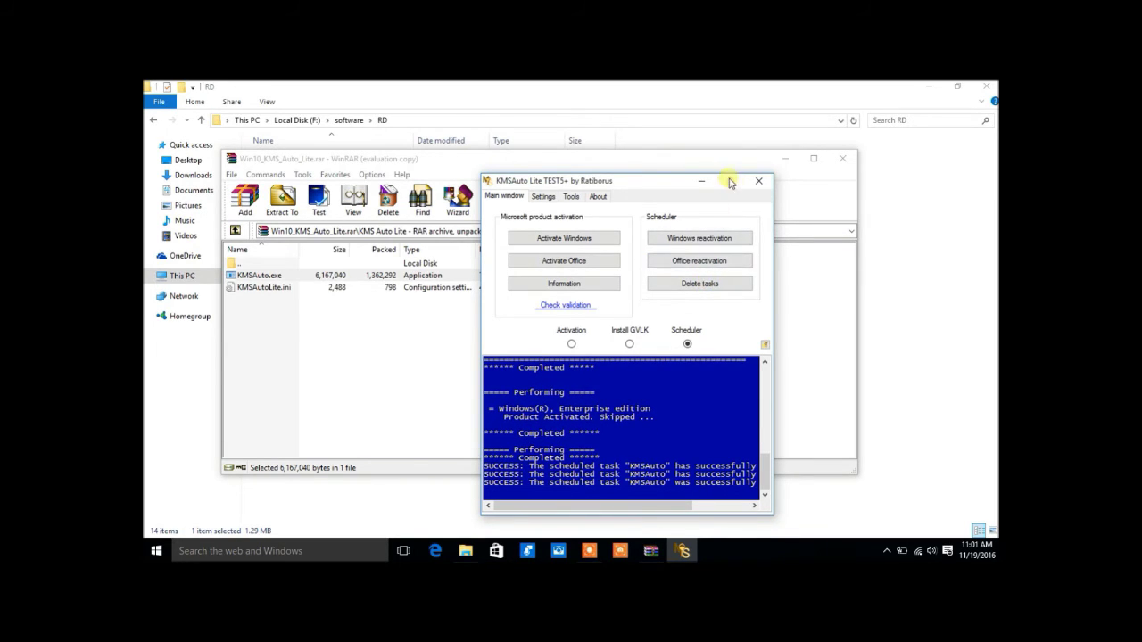
# Close KMSAuto Lite, the WinRAR archive and the File Explorer window without putting the modified files back into the archive.
pyautogui.click(758, 181)
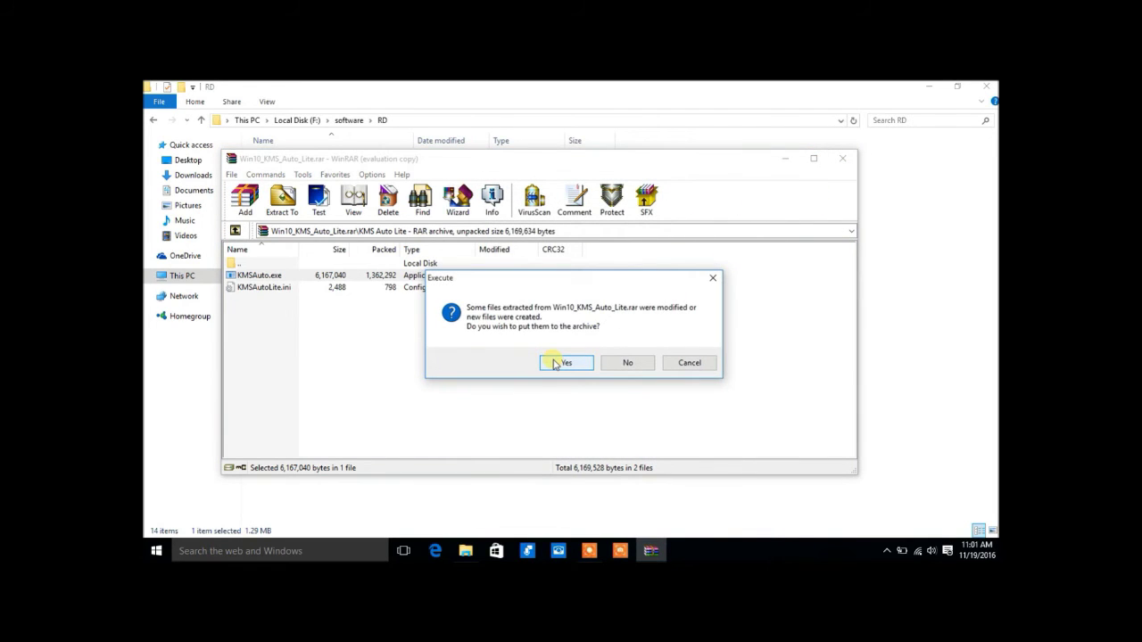
pyautogui.click(635, 368)
pyautogui.click(840, 158)
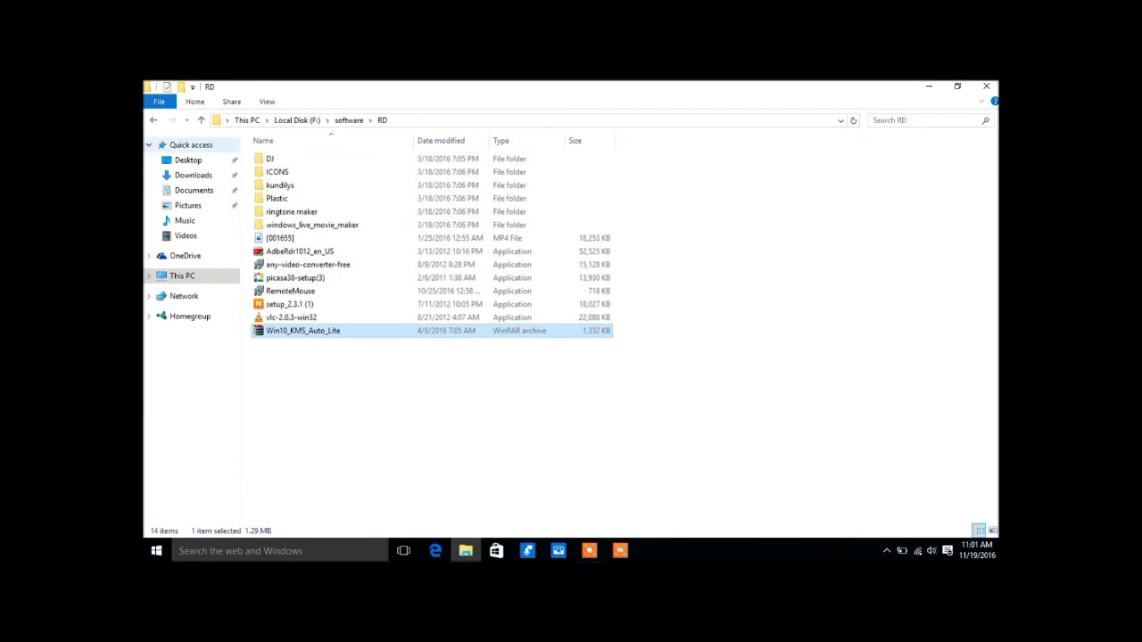
pyautogui.click(154, 119)
pyautogui.click(154, 120)
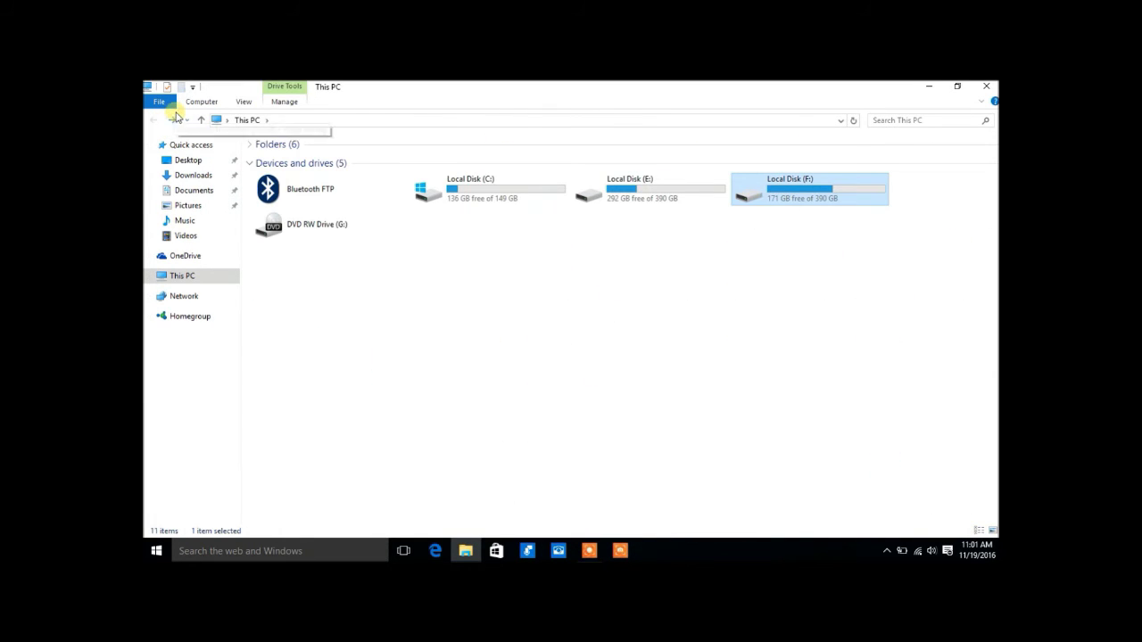
pyautogui.click(986, 86)
# Open This PC from the desktop and show its system properties to check the Windows activation status.
pyautogui.click(174, 174)
pyautogui.doubleClick(174, 174)
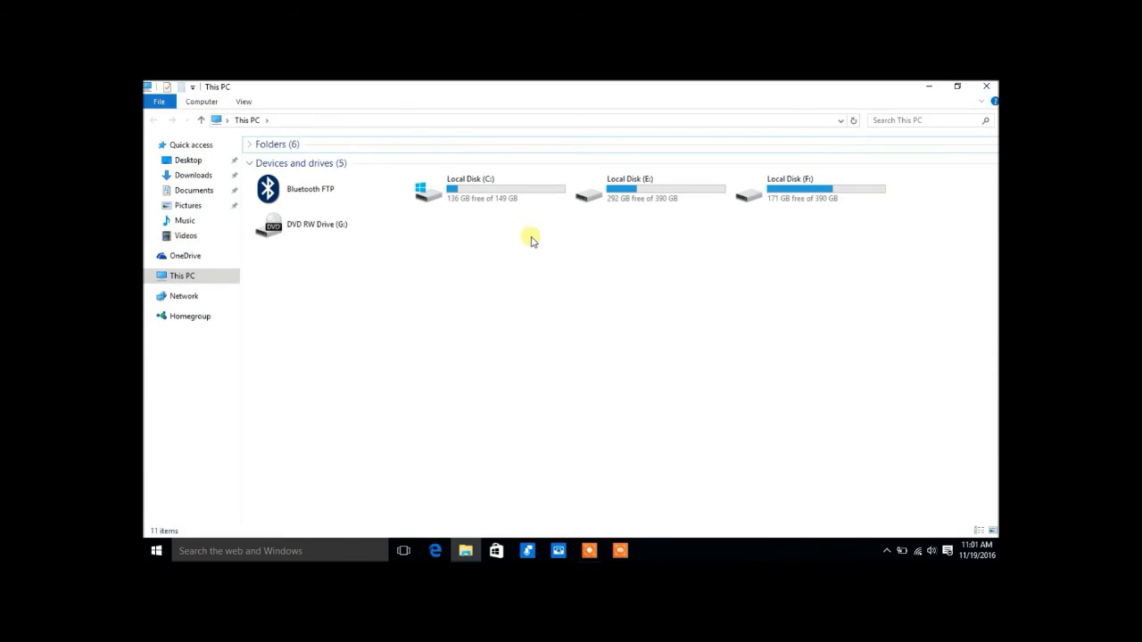
pyautogui.rightClick(531, 238)
pyautogui.click(571, 357)
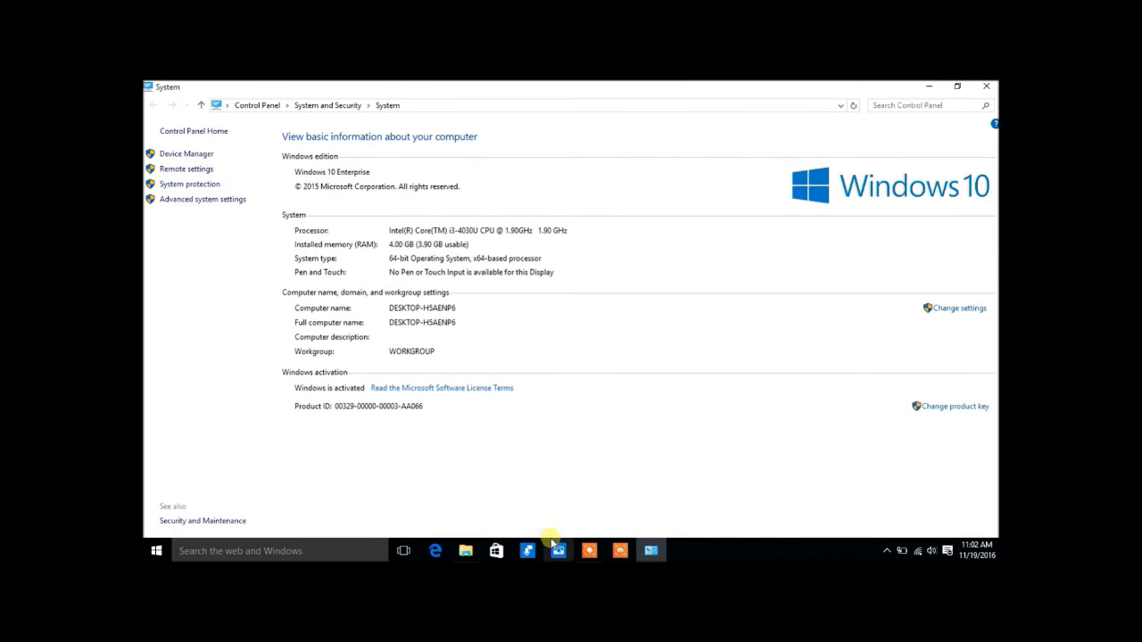
# Underline the Windows activation status and the product ID line in orange with the screen recorder's pencil tool.
pyautogui.click(604, 553)
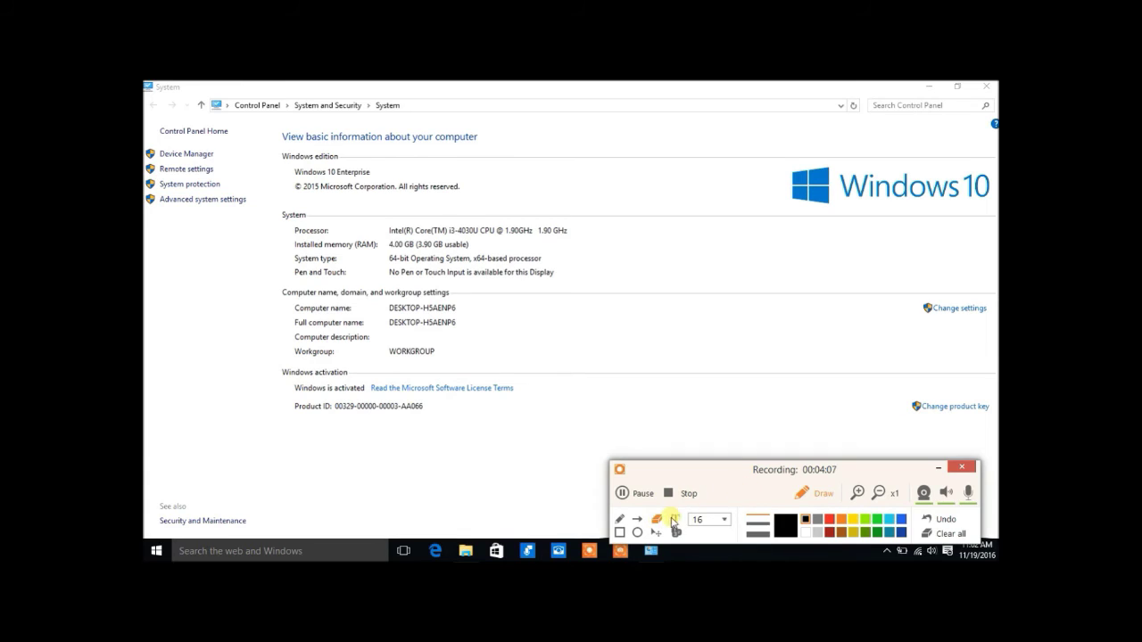
pyautogui.click(620, 519)
pyautogui.click(799, 493)
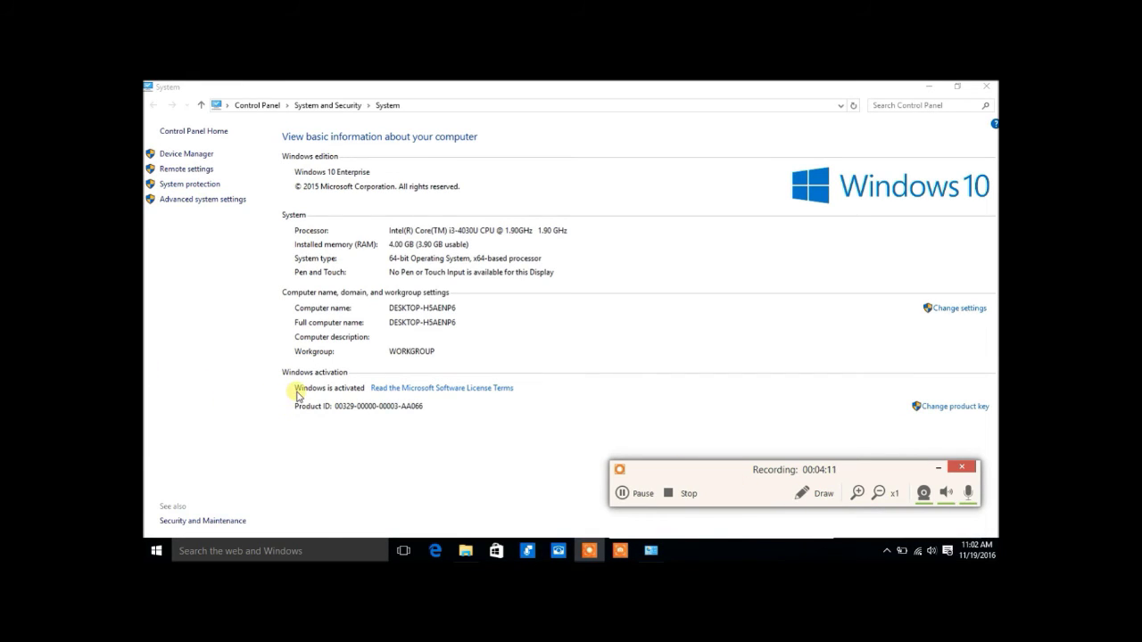
pyautogui.click(297, 399)
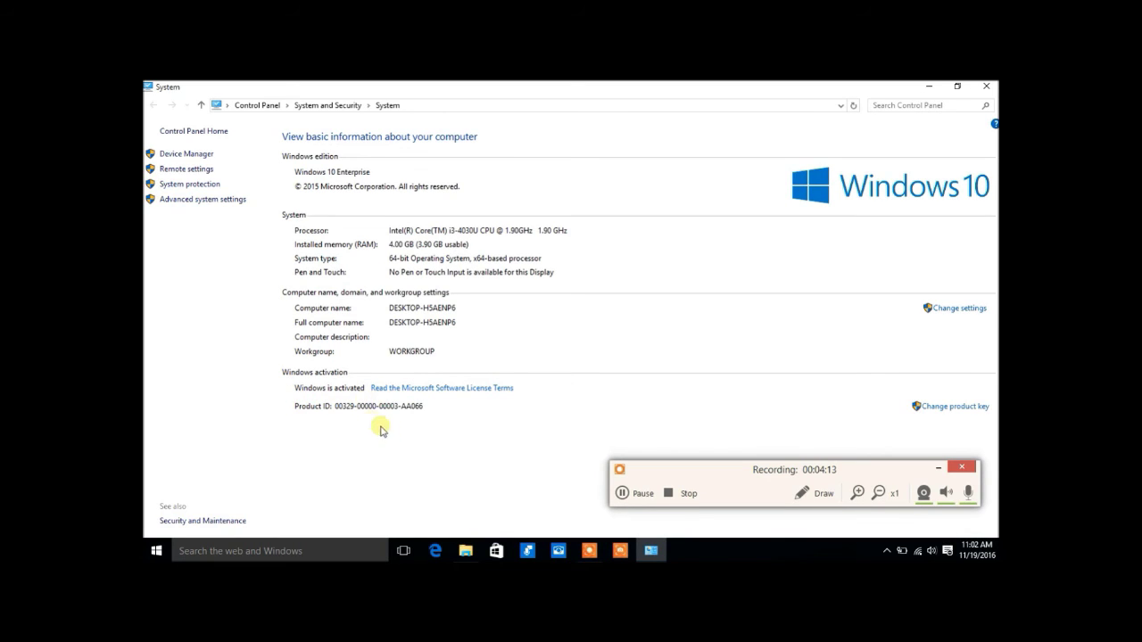
pyautogui.click(798, 493)
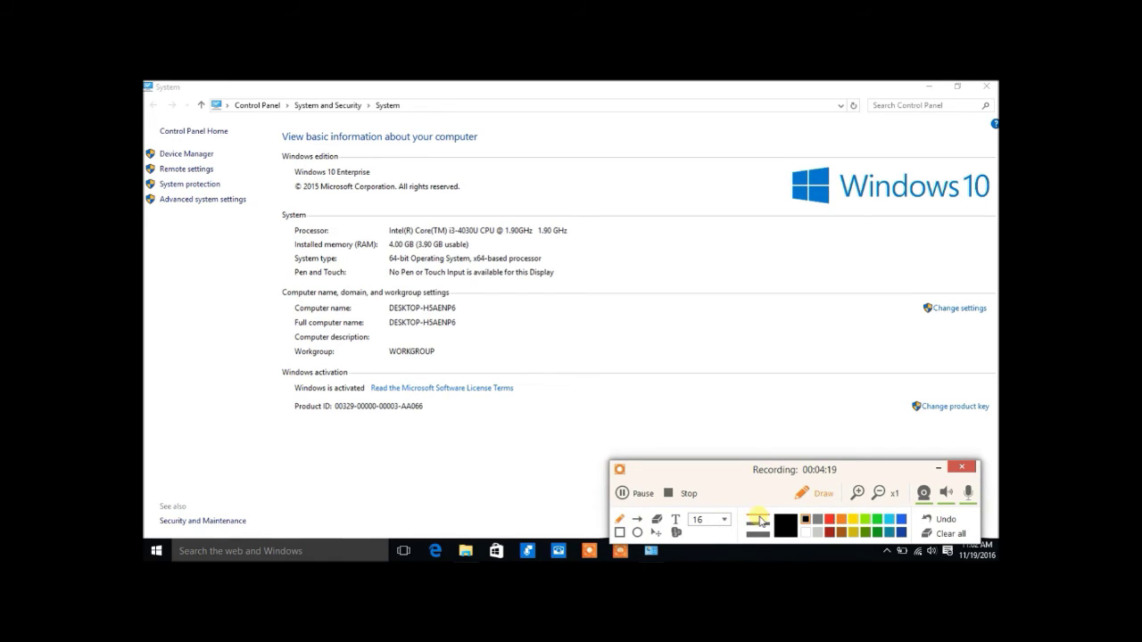
pyautogui.click(848, 521)
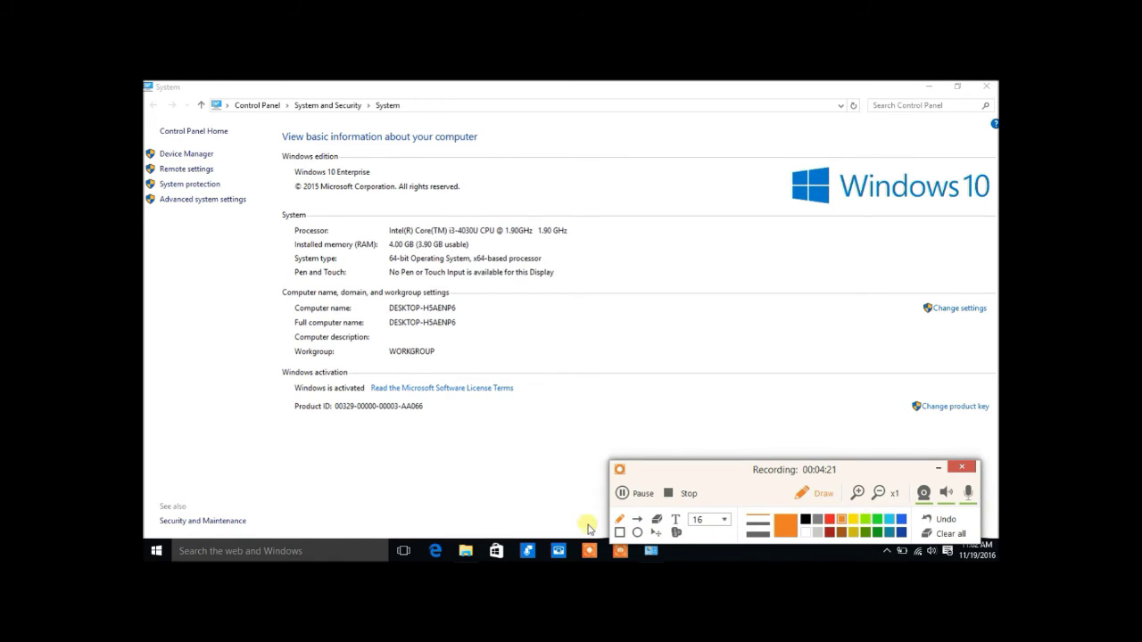
pyautogui.moveTo(292, 393); pyautogui.dragTo(364, 394)
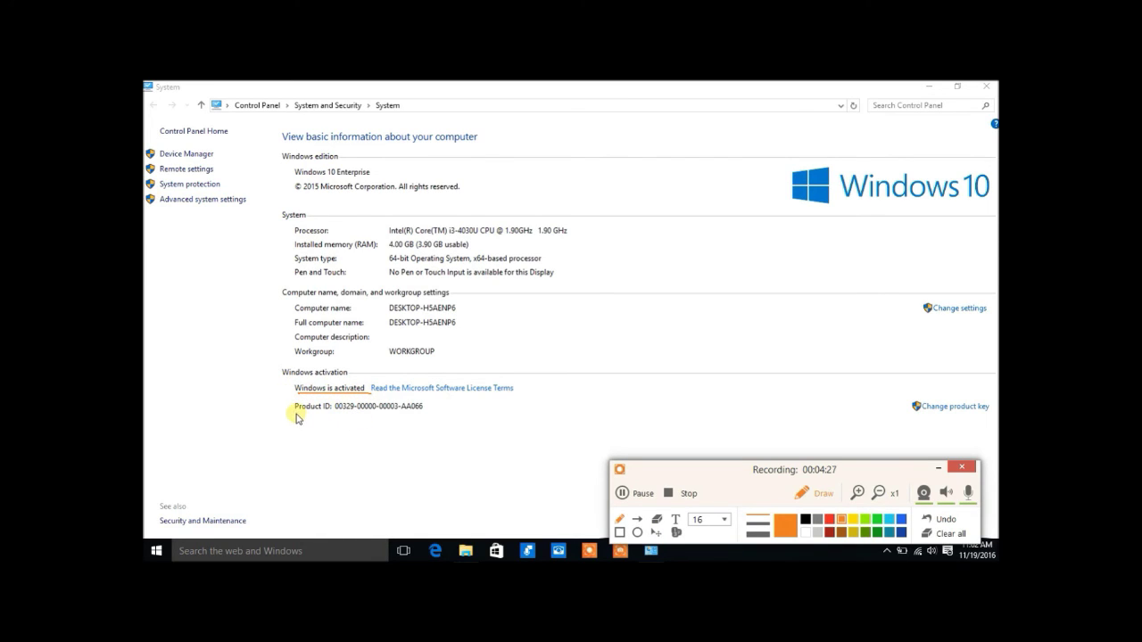
pyautogui.moveTo(296, 411); pyautogui.dragTo(423, 413)
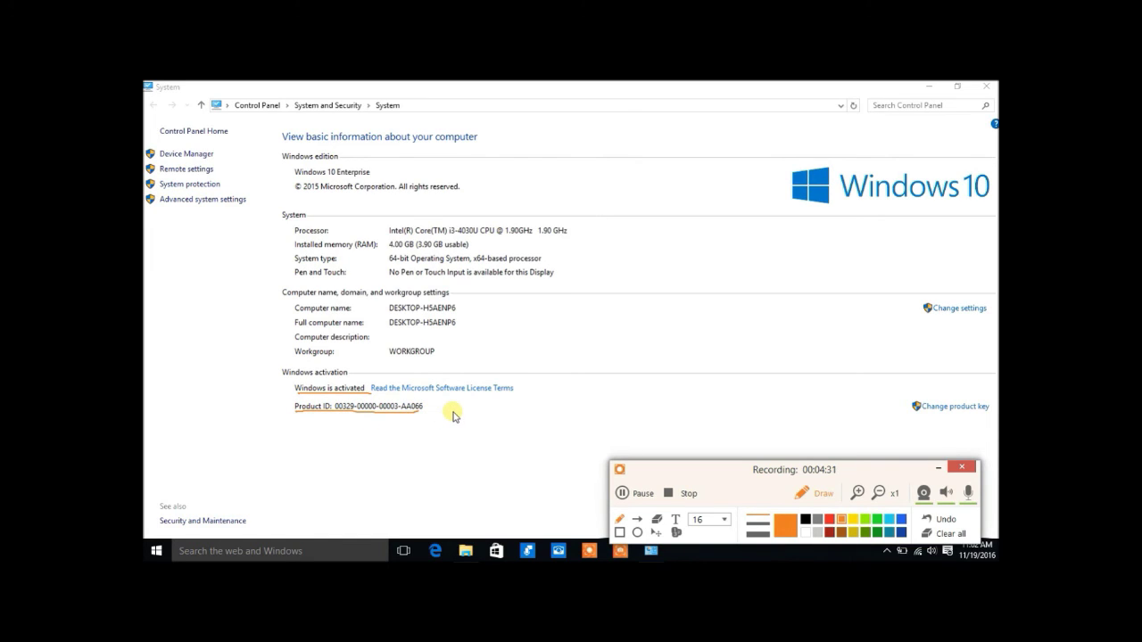